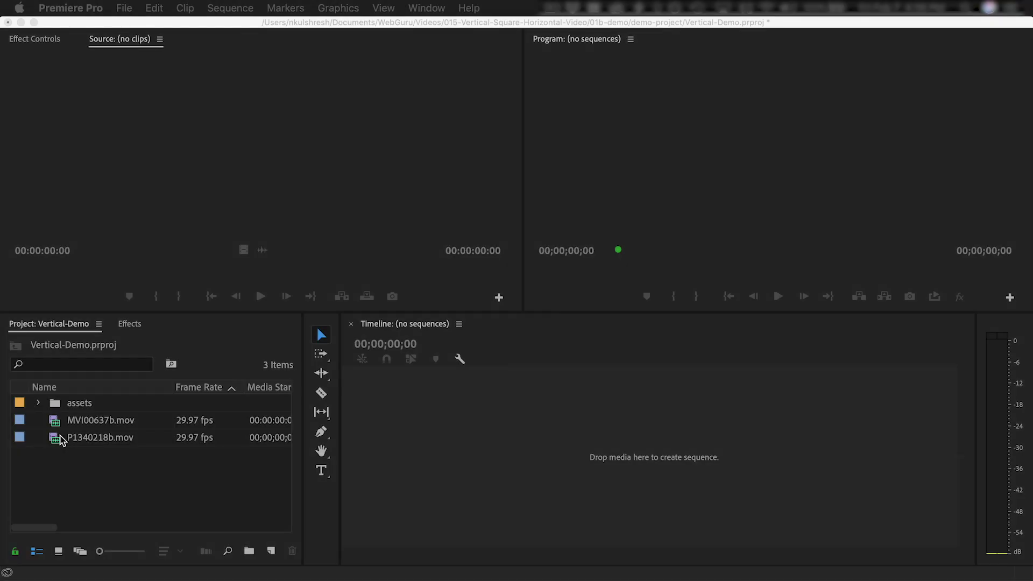
- Create a new sequence from P1340218b.mov and name it woman-vertical
double_click(57, 440)
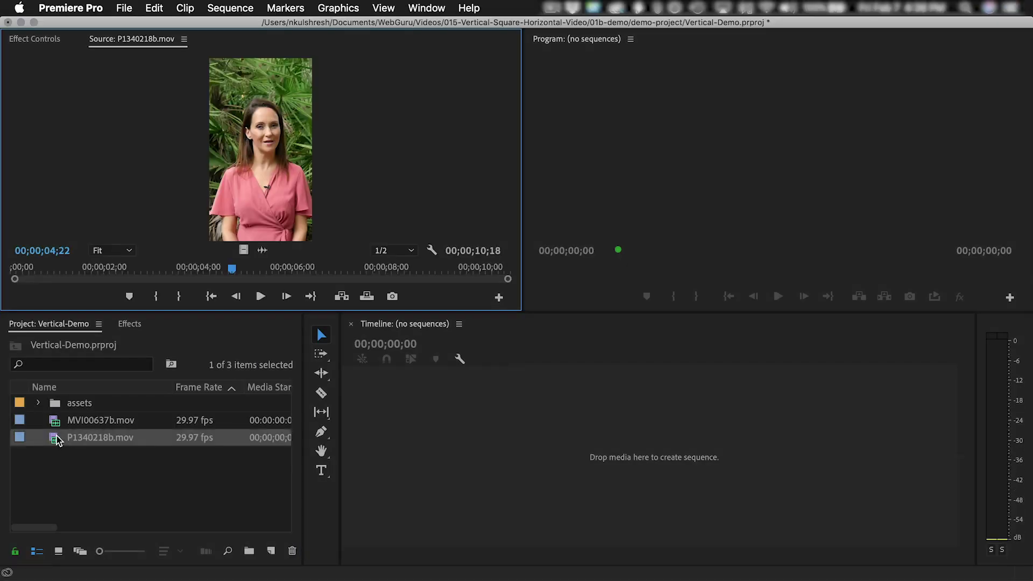
right_click(63, 436)
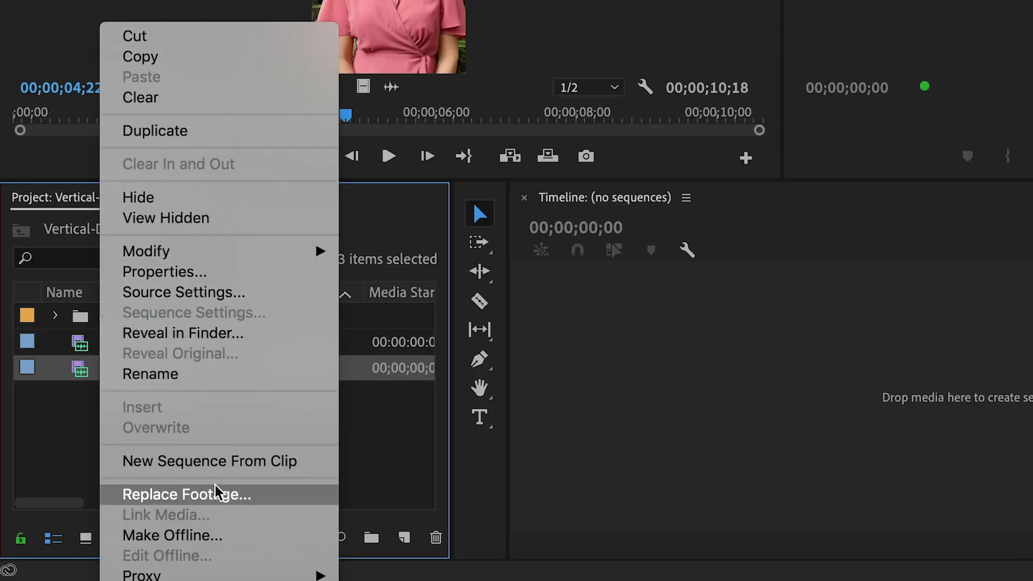
click(214, 462)
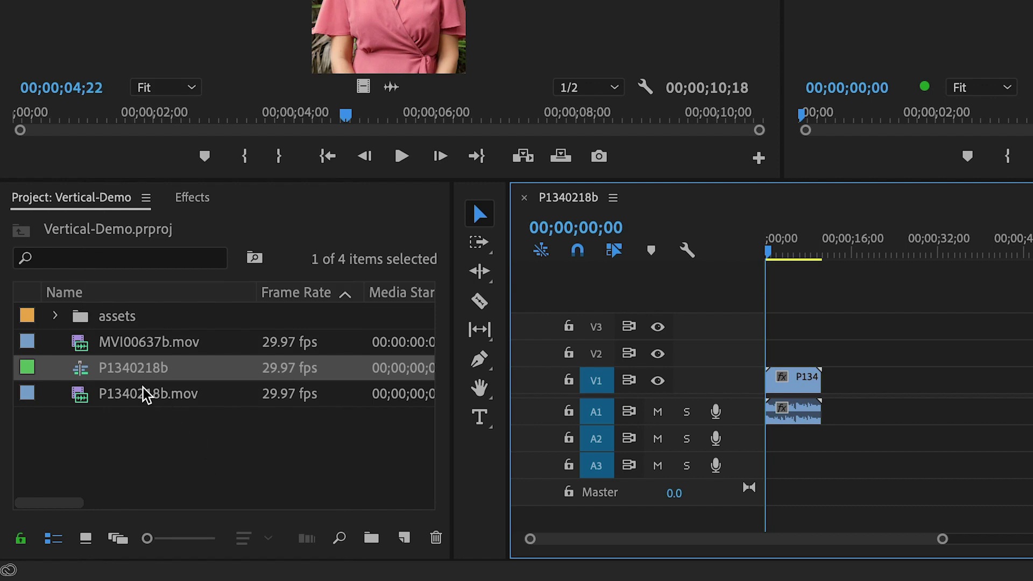
click(131, 372)
text(woma)
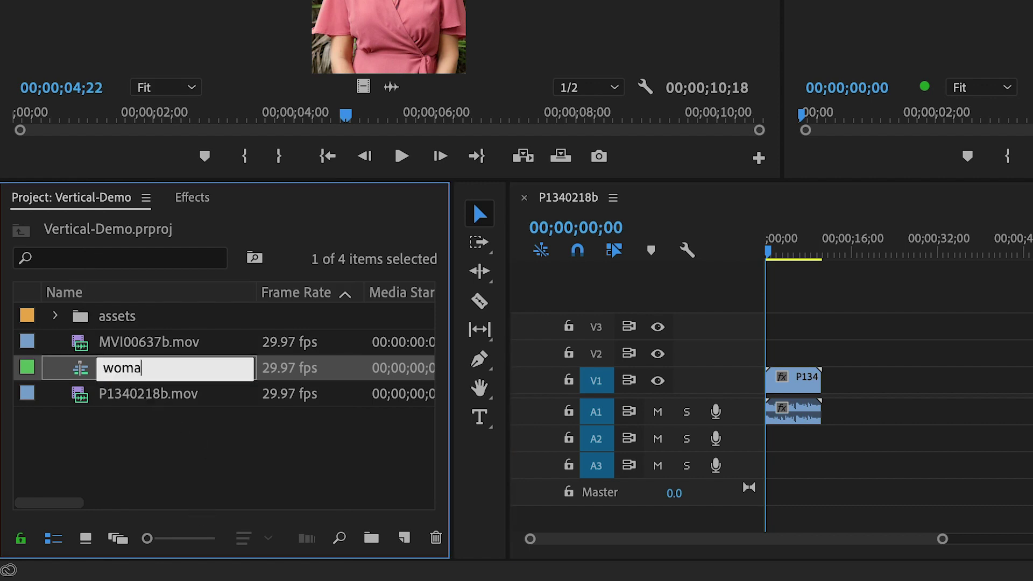
text(n-vertical)
key(Tab)
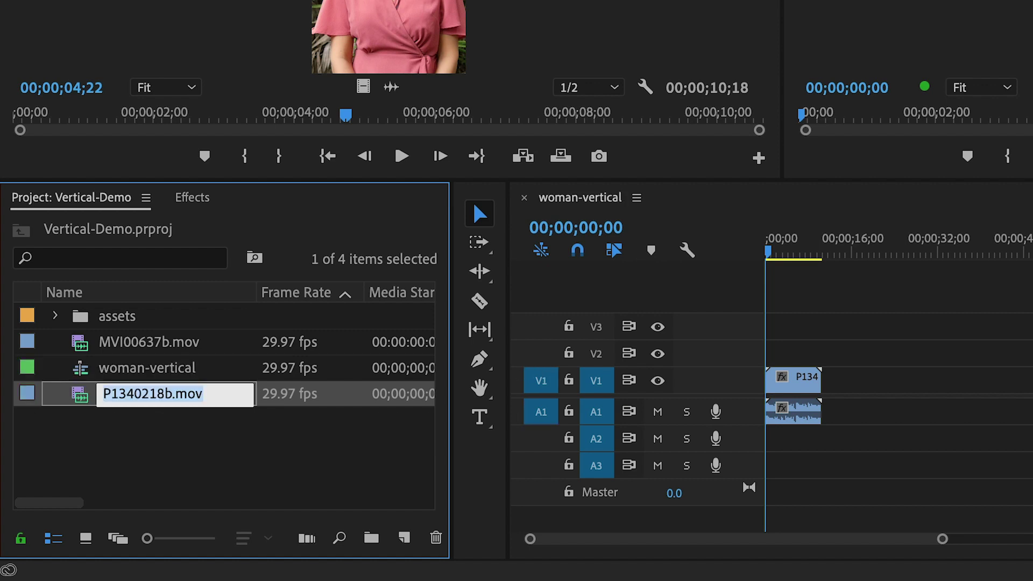
click(129, 372)
- Confirm woman-vertical's 1080×1920 sequence settings, accepting deletion of its previews
right_click(131, 370)
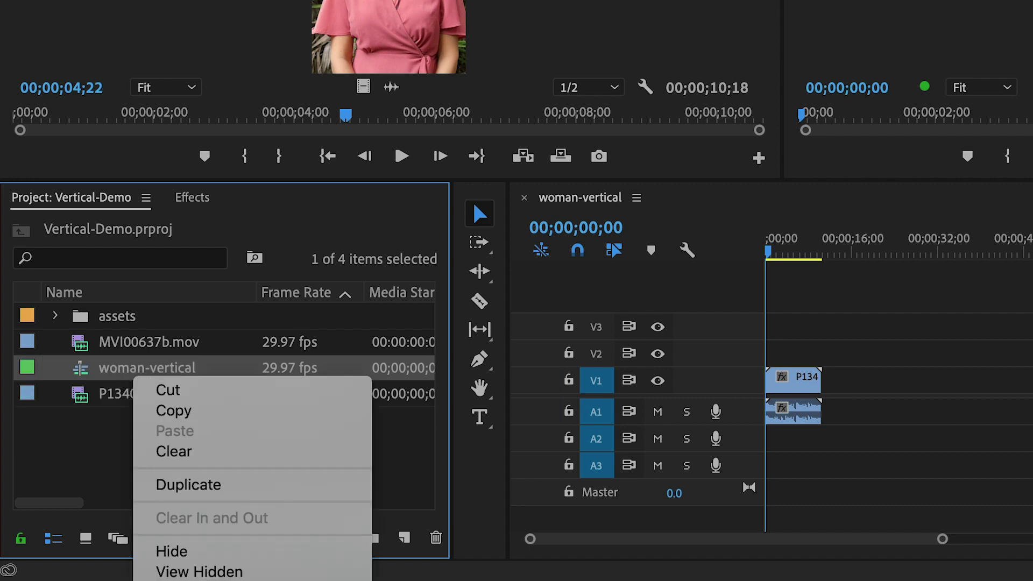
click(252, 404)
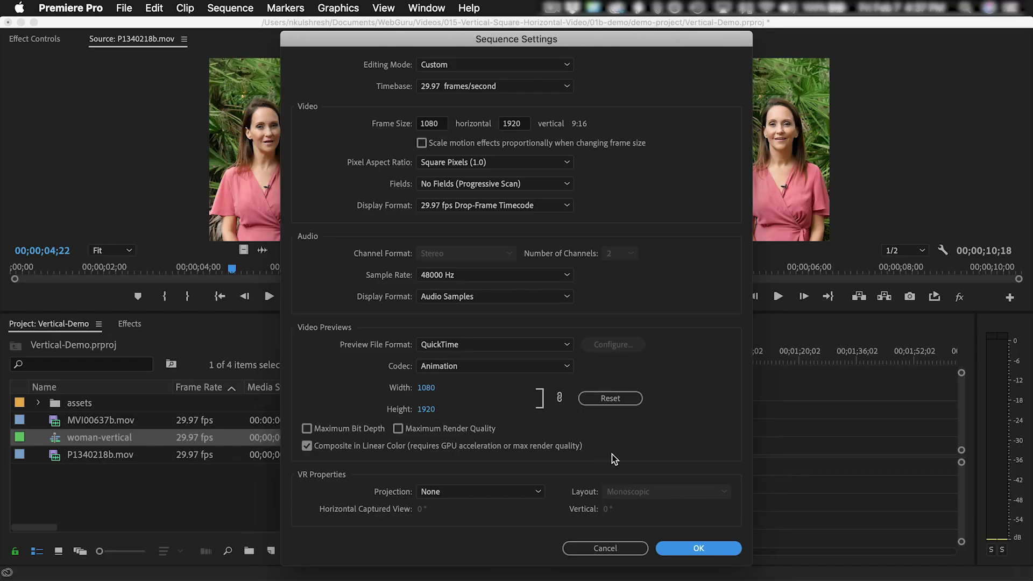
click(682, 547)
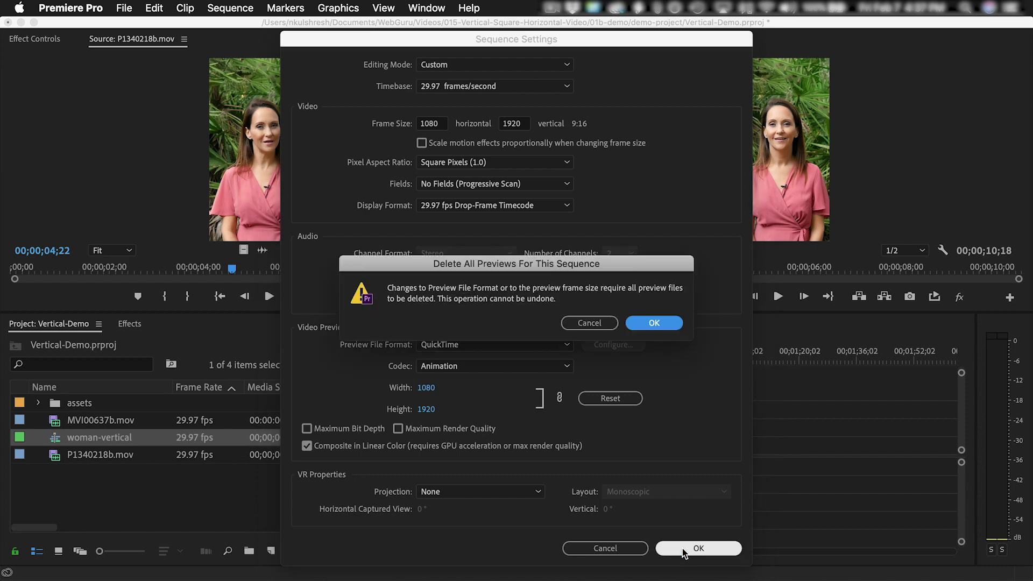
click(669, 321)
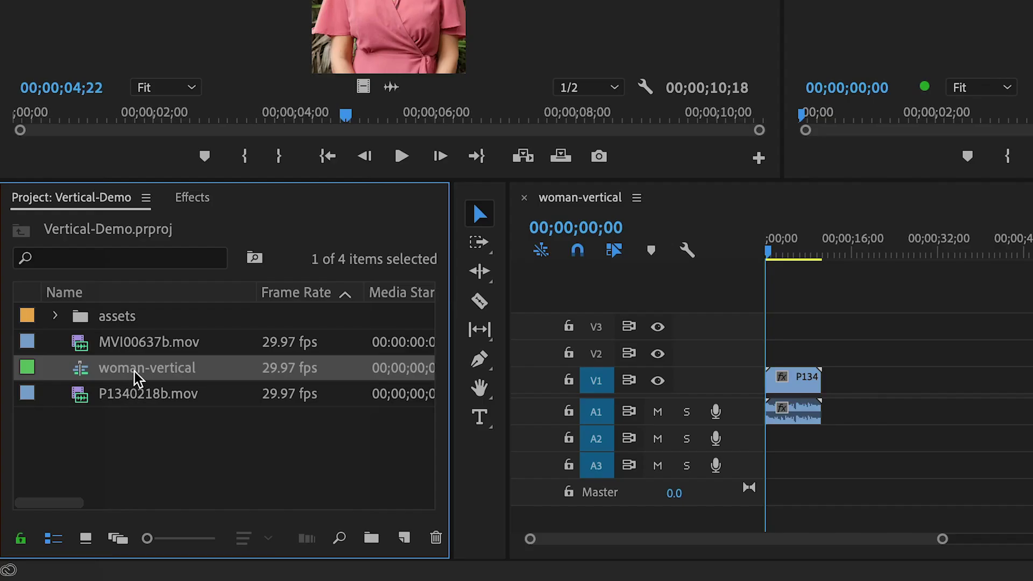
- Duplicate woman-vertical, rename the copy woman-square, and open it in the timeline
right_click(91, 439)
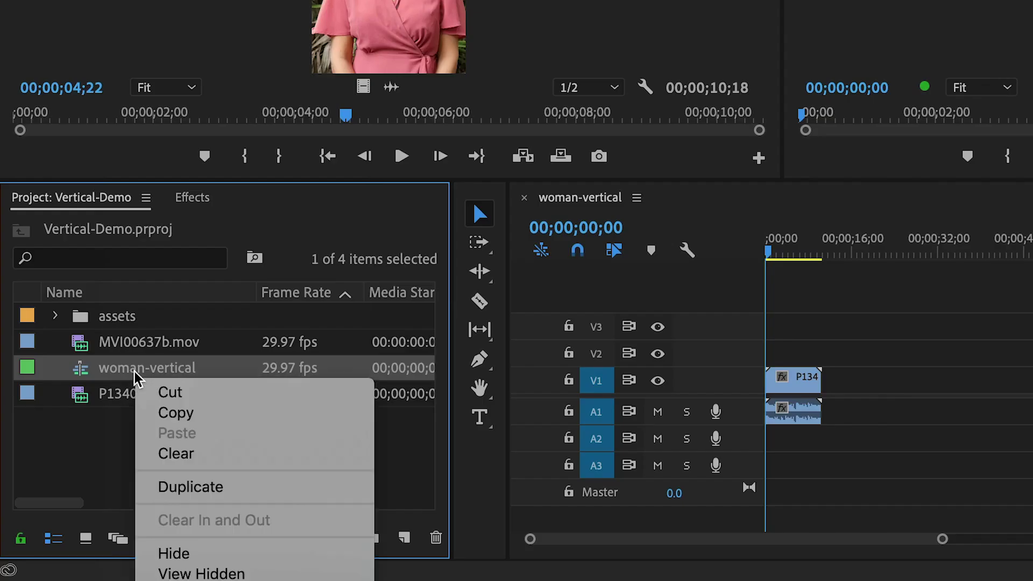
click(194, 487)
click(172, 422)
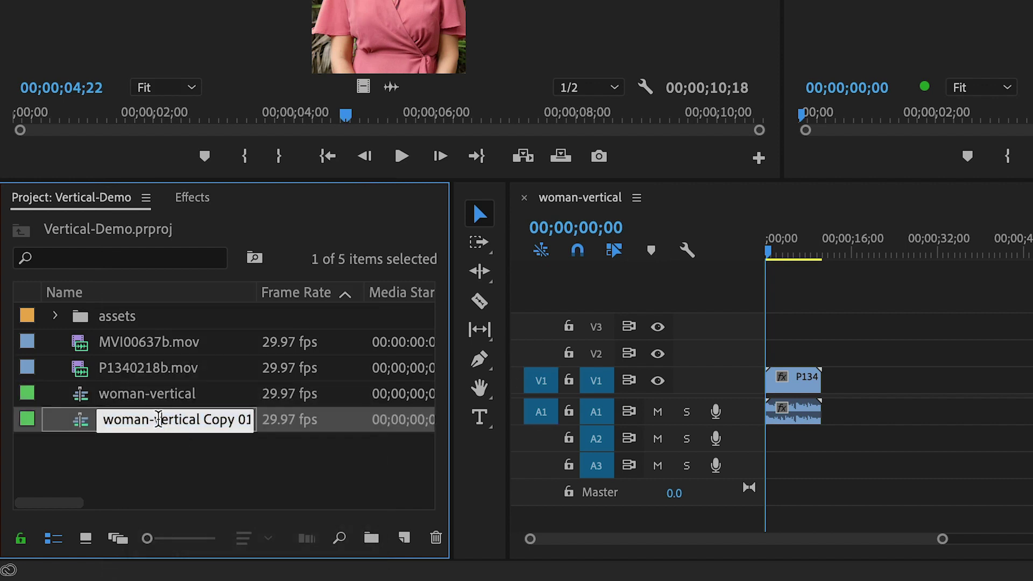
drag(161, 419, 251, 420)
text(square)
key(Return)
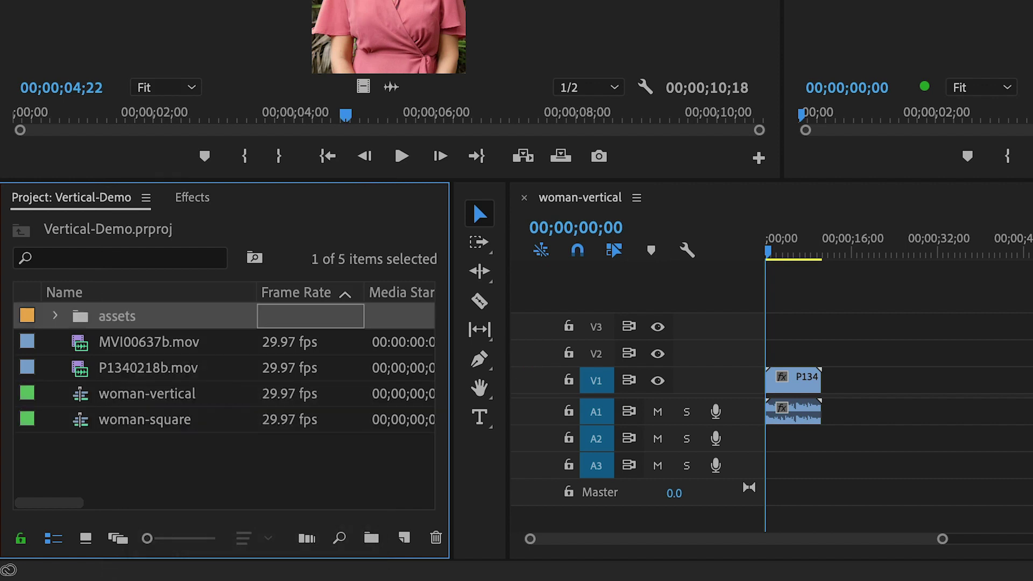
double_click(175, 419)
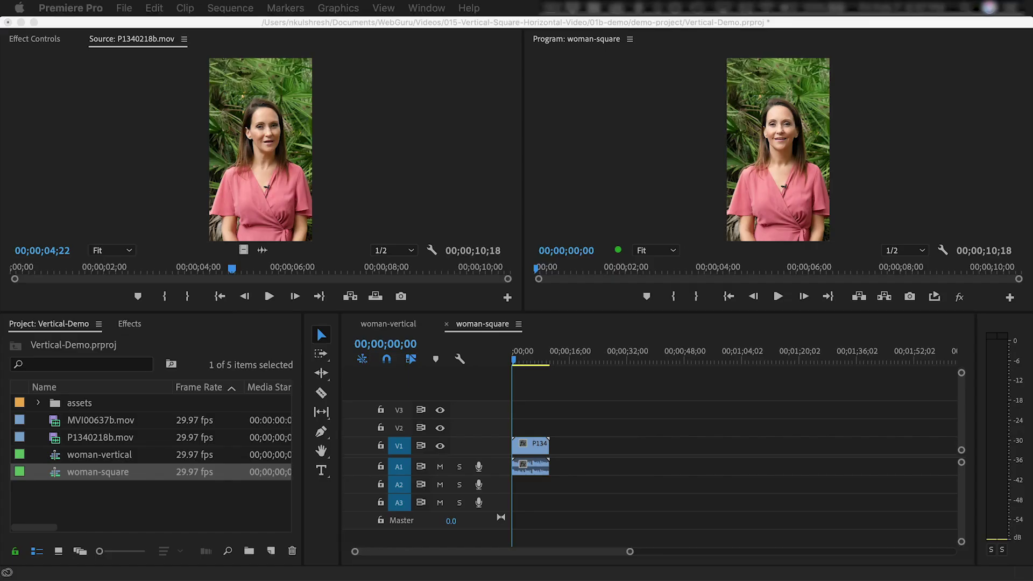
- Change woman-square's frame height to 1080 for a 1080×1080 frame, accepting preview deletion
right_click(102, 473)
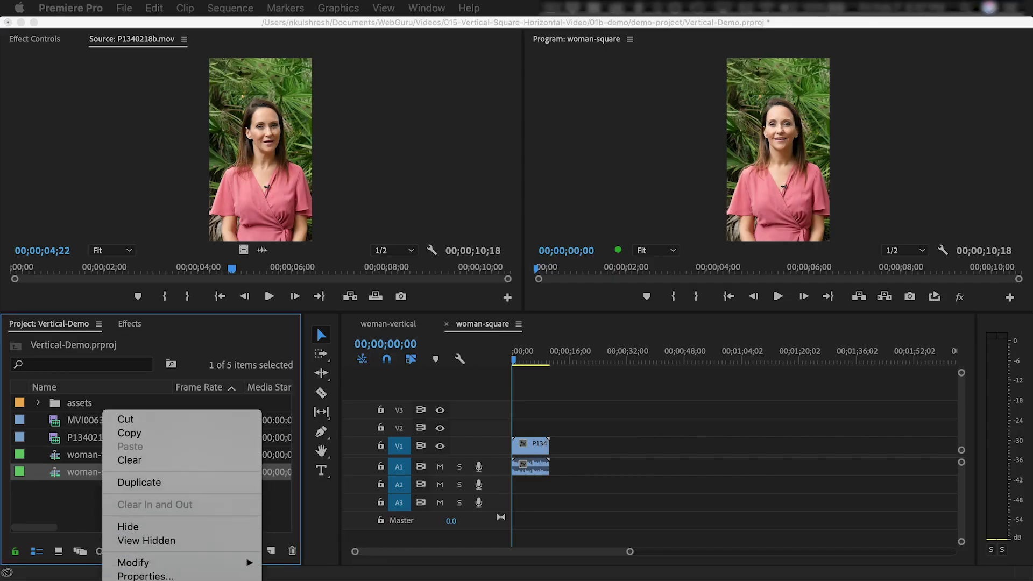
click(177, 472)
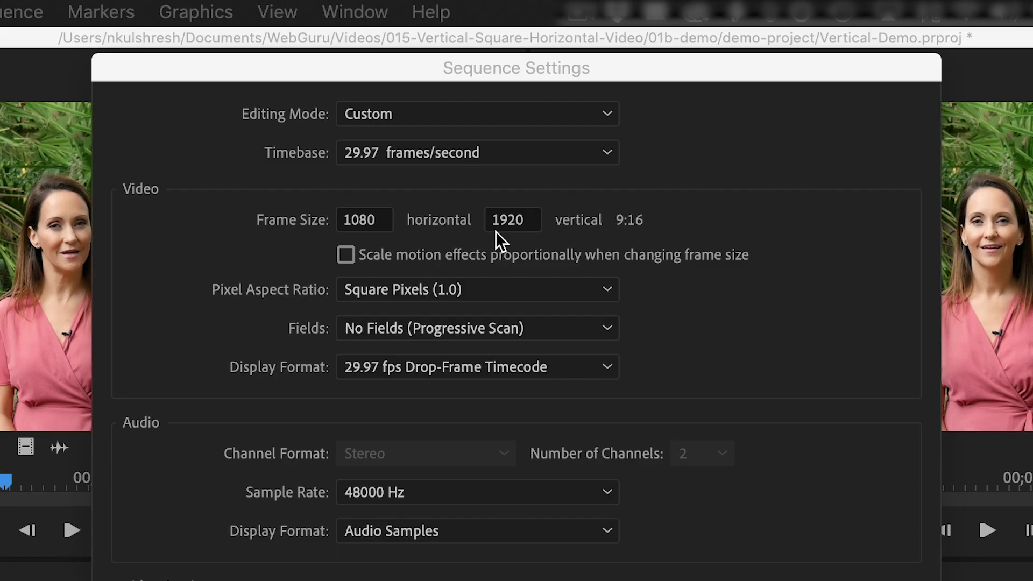
double_click(511, 221)
text(108)
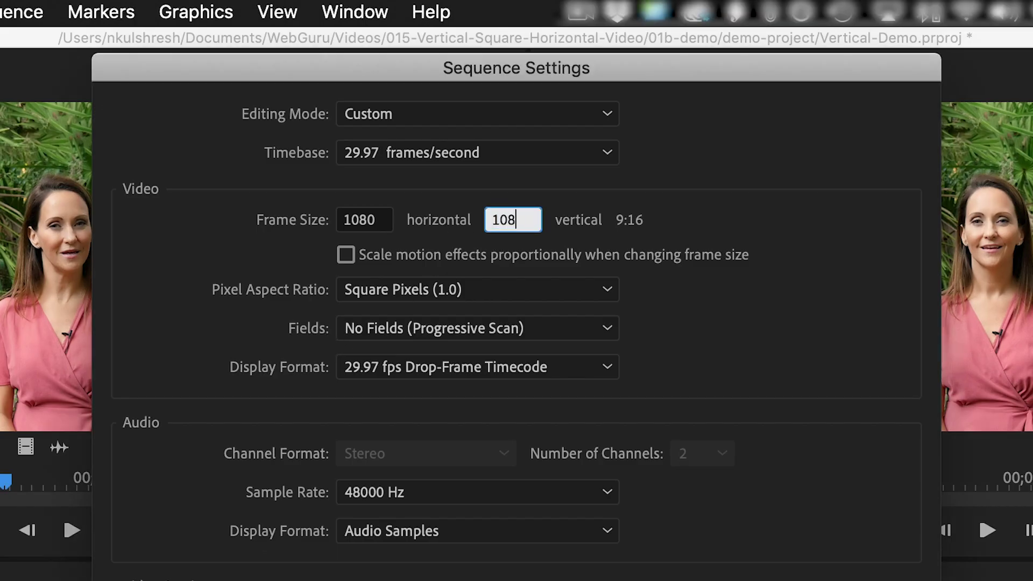
text(0)
key(Tab)
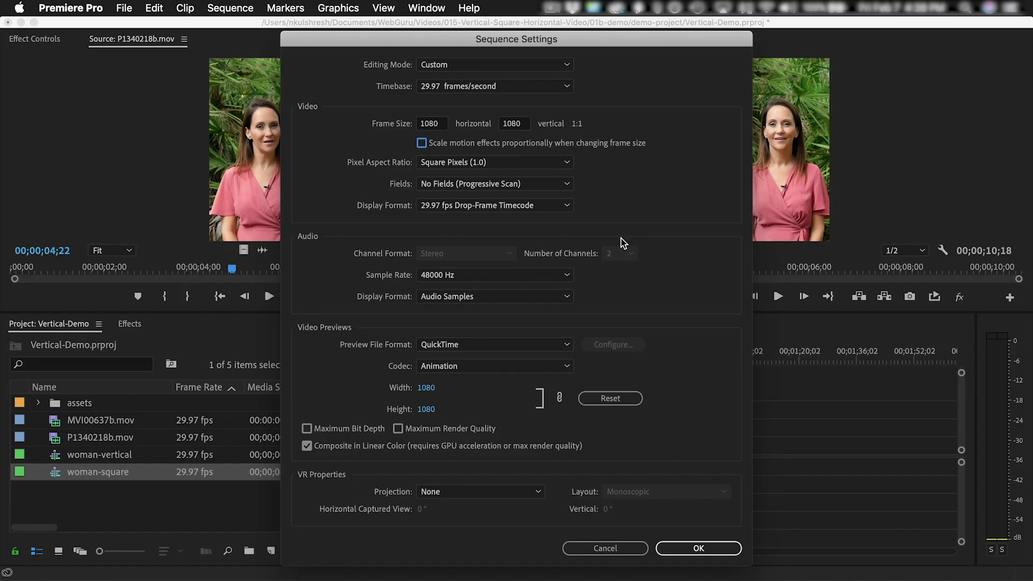
click(705, 551)
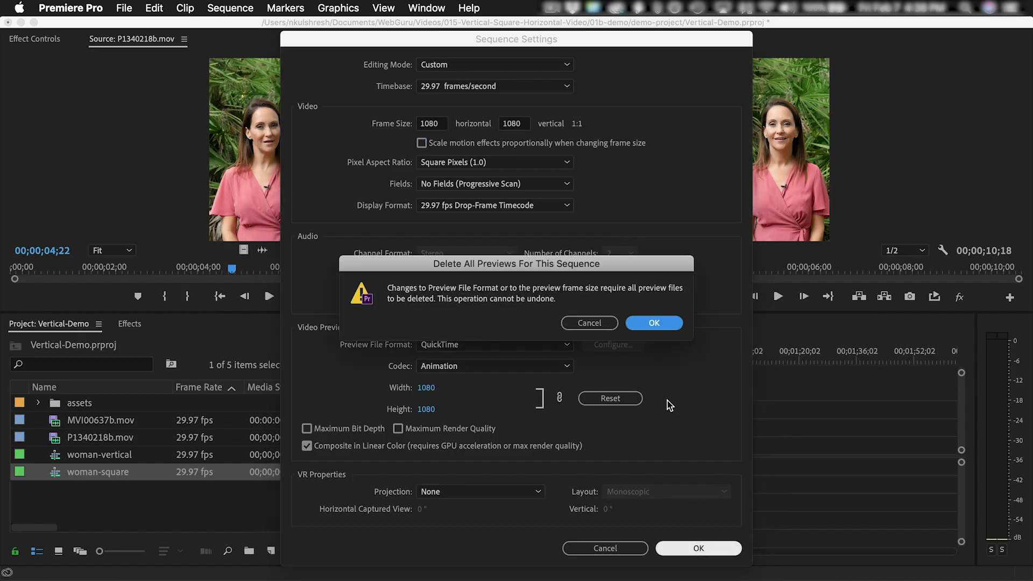
click(643, 318)
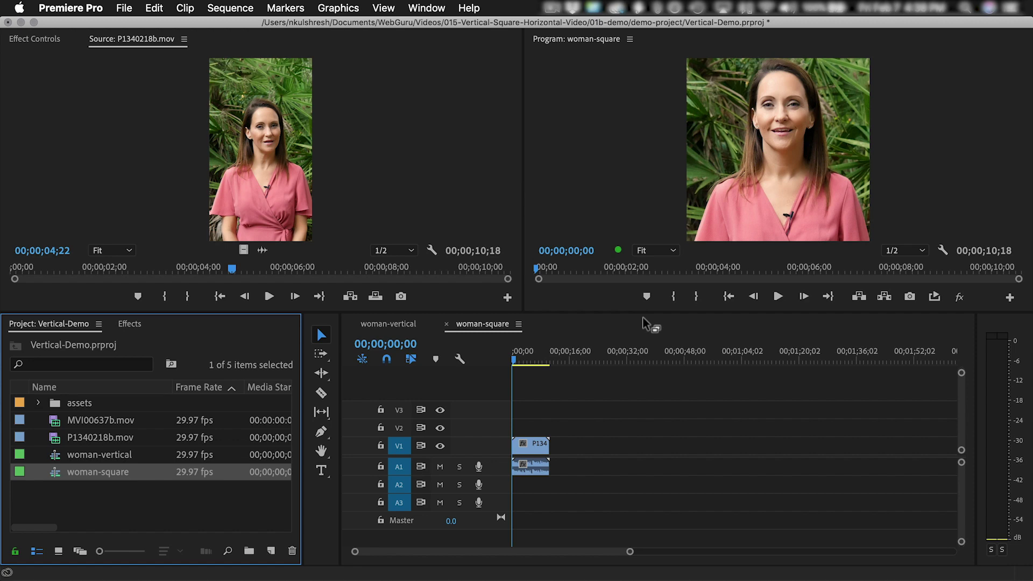
- In Effect Controls, set the woman clip's Position Y to 654.0
click(530, 444)
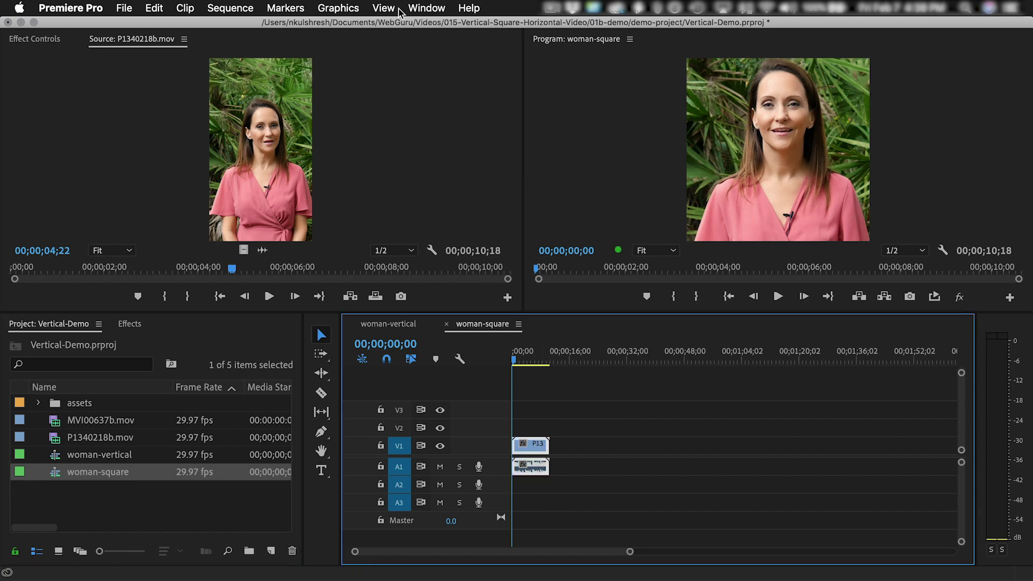
click(427, 7)
click(449, 226)
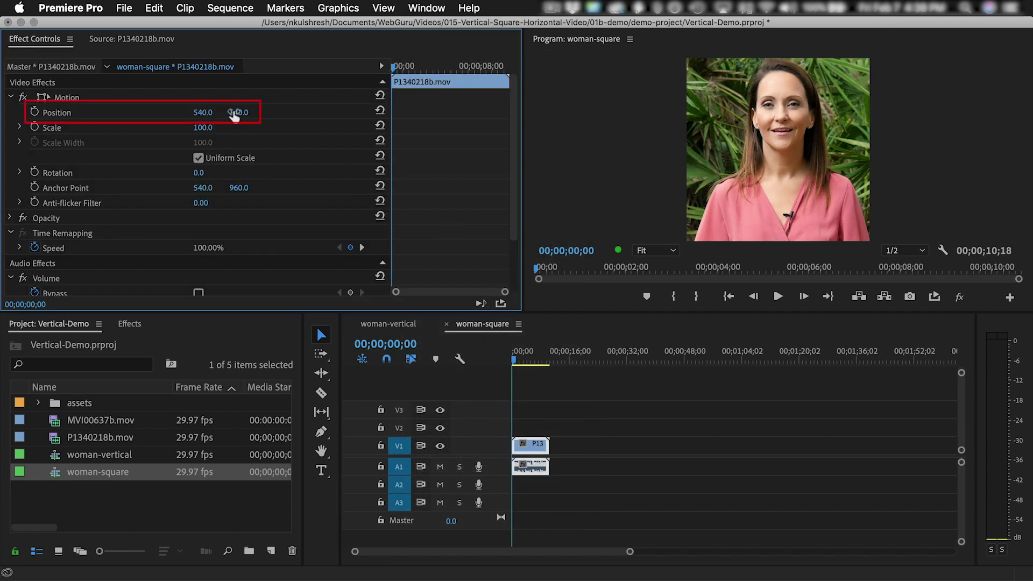
drag(234, 115, 392, 114)
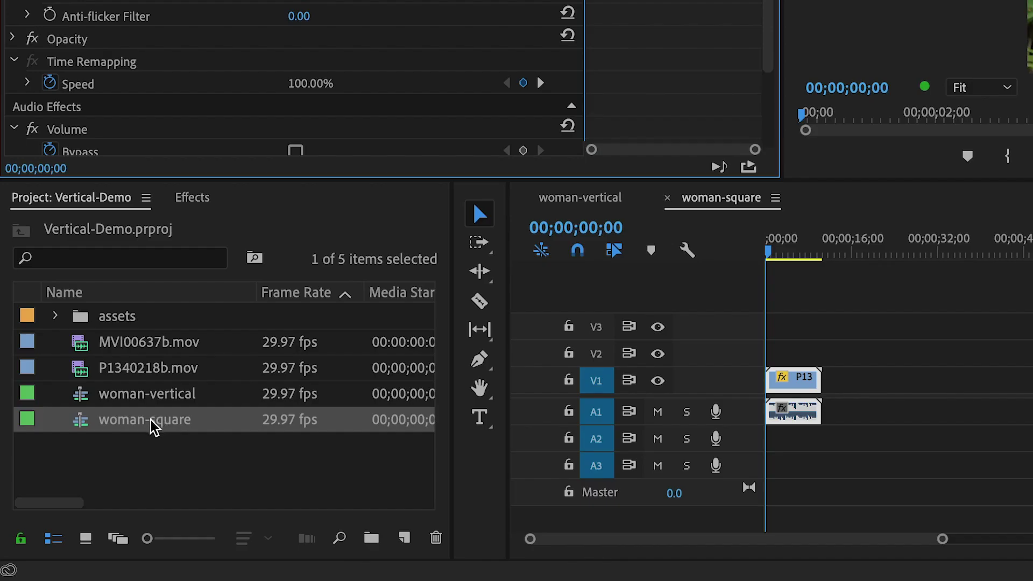
- Duplicate woman-square, rename the copy woman-horizontal, and open it in the timeline
right_click(103, 477)
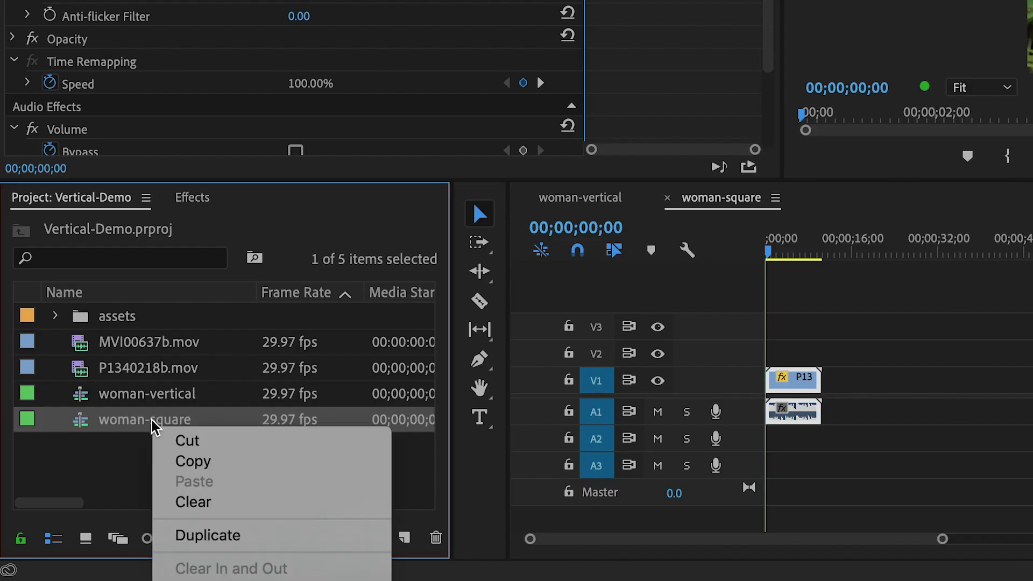
click(248, 535)
click(195, 421)
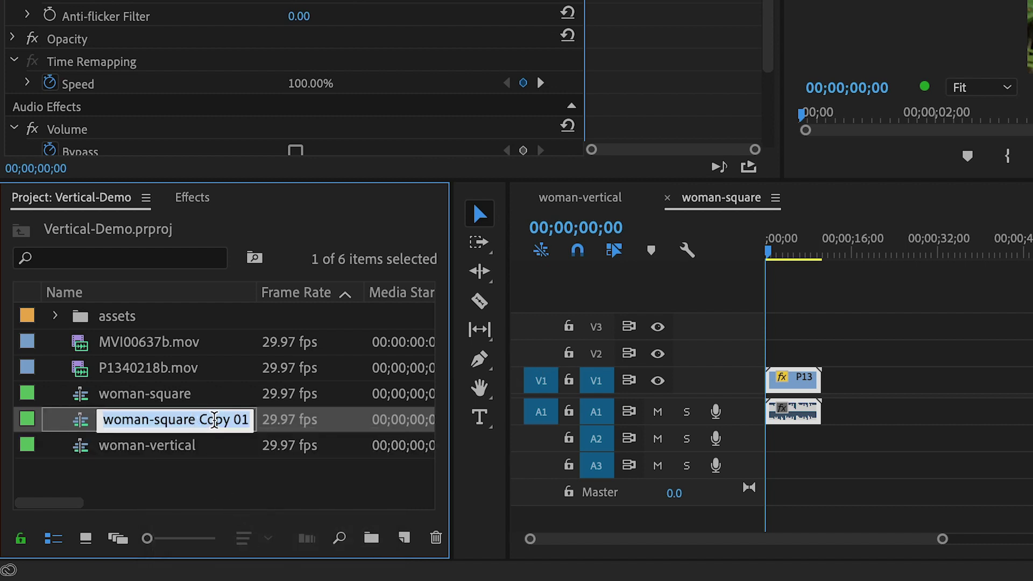
double_click(214, 419)
key(BackSpace)
key(BackSpace)
key(BackSpace)
key(BackSpace)
key(BackSpace)
key(BackSpace)
key(BackSpace)
key(BackSpace)
text(horizontal)
key(Delete)
key(Delete)
key(Delete)
key(Tab)
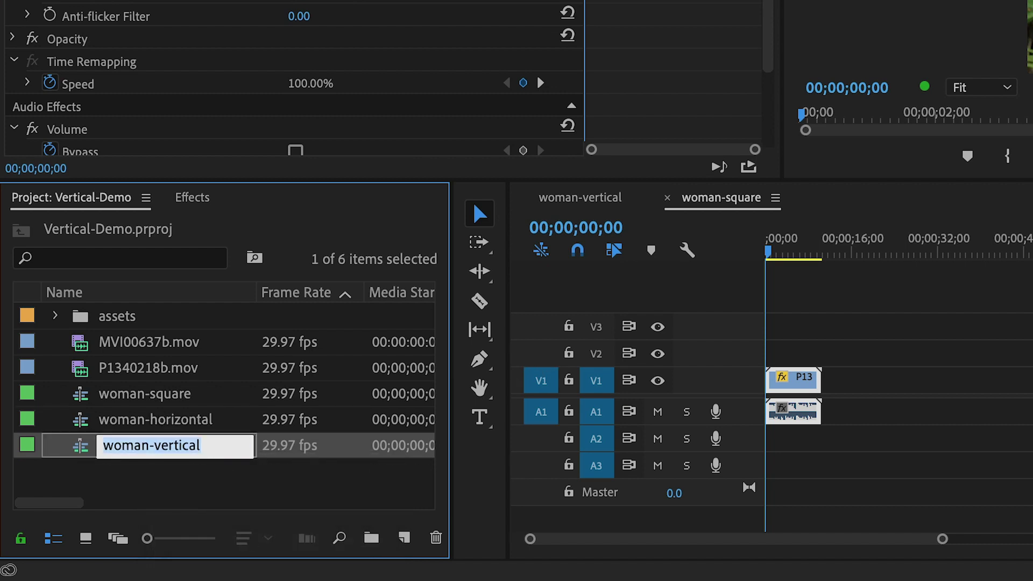
key(Escape)
double_click(184, 429)
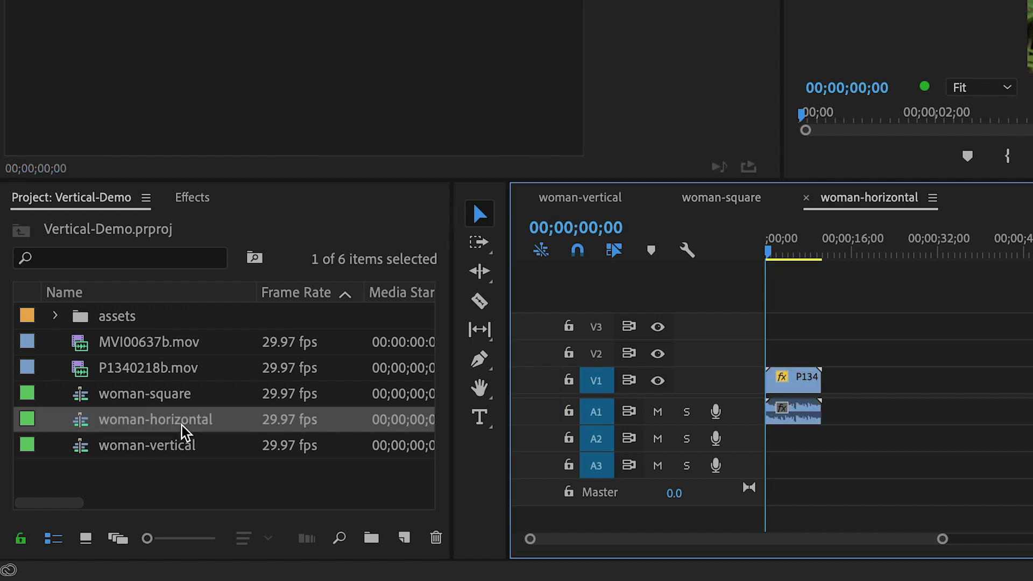
- Set woman-horizontal's frame width to 1920 for 1920×1080, accepting preview deletion
right_click(144, 420)
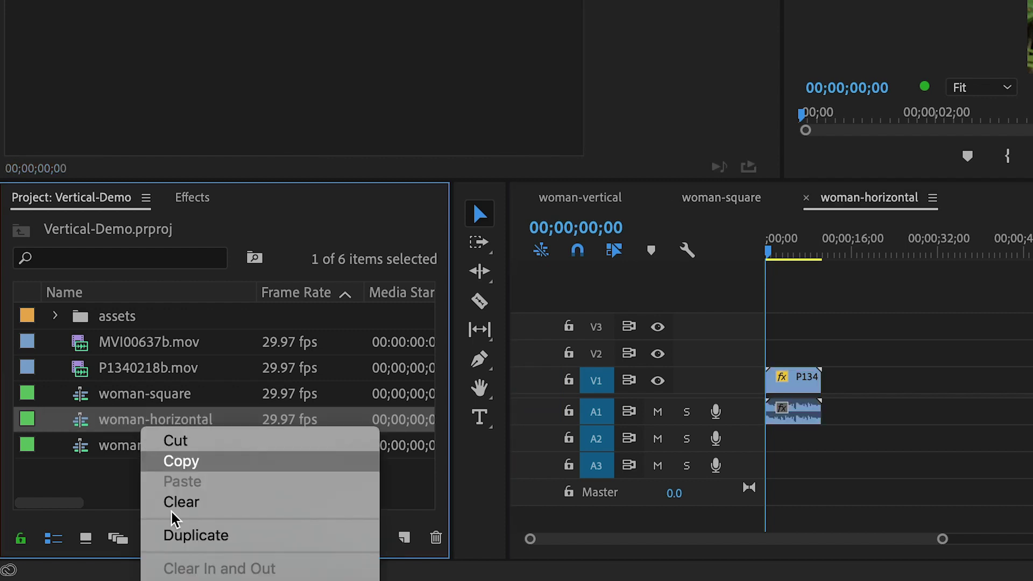
click(260, 429)
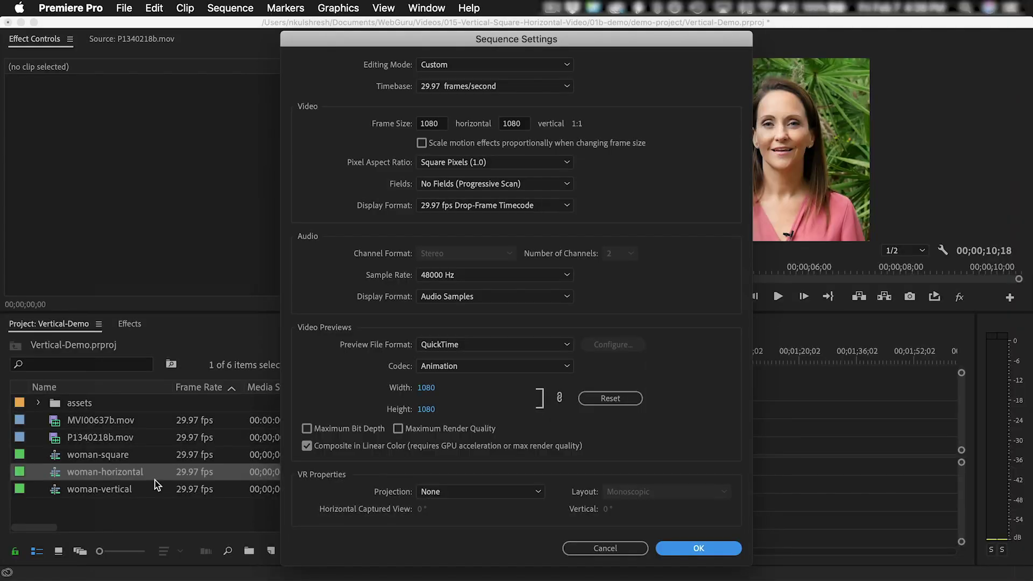
click(432, 124)
text(192)
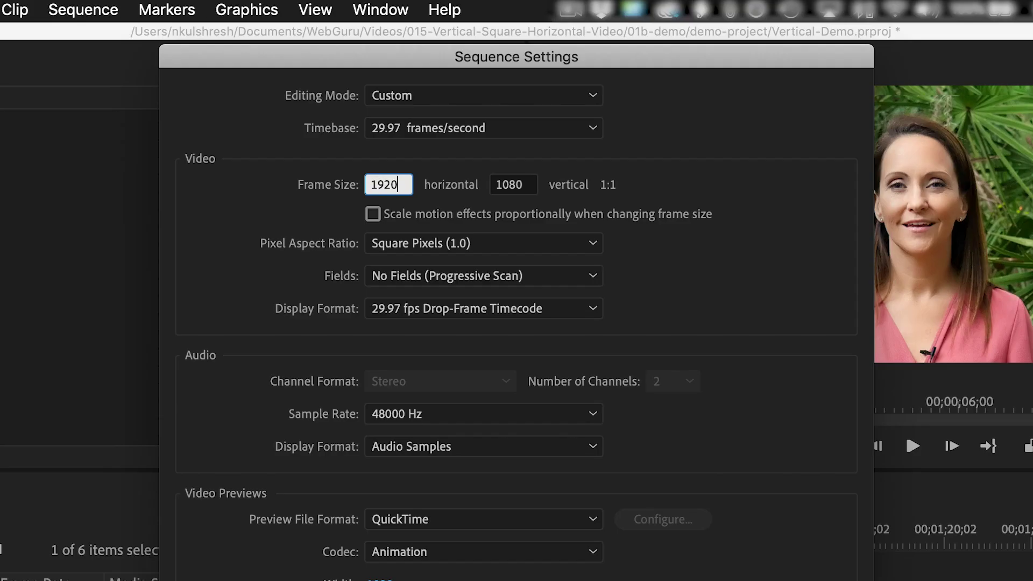
text(0)
key(Tab)
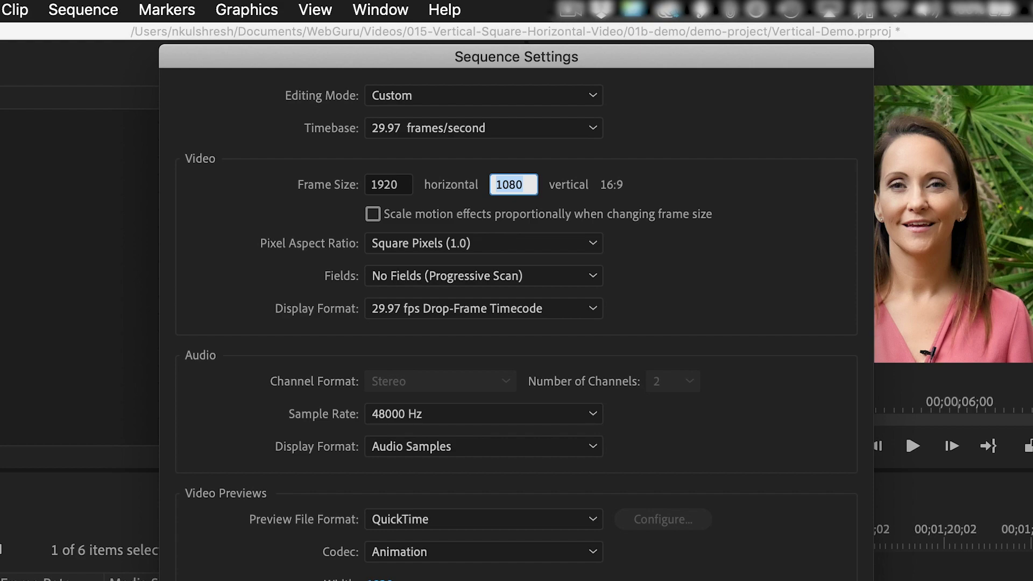
key(Return)
click(725, 486)
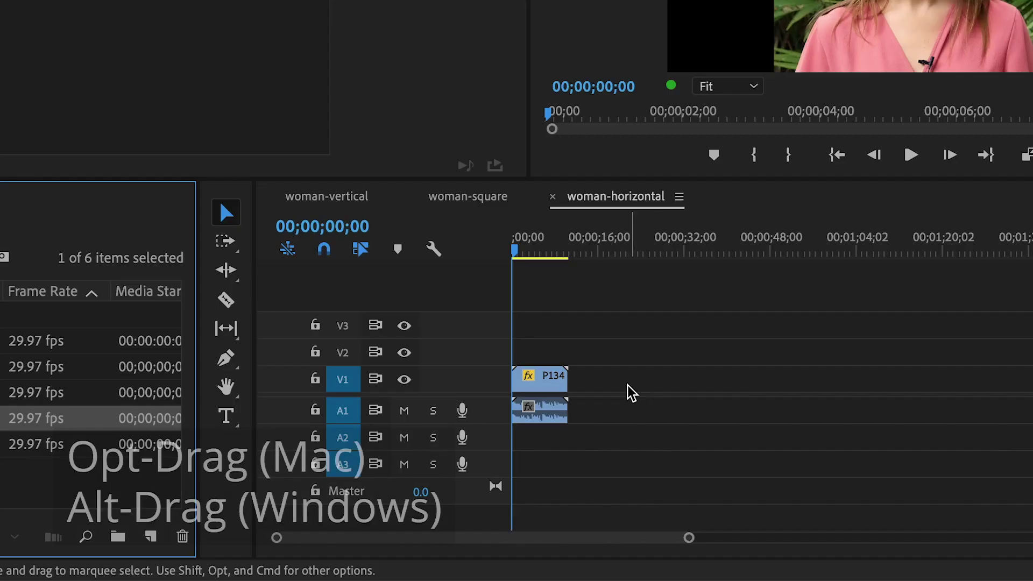
- Copy the woman clip up onto V2 and scale the V1 copy to 180%
click(539, 383)
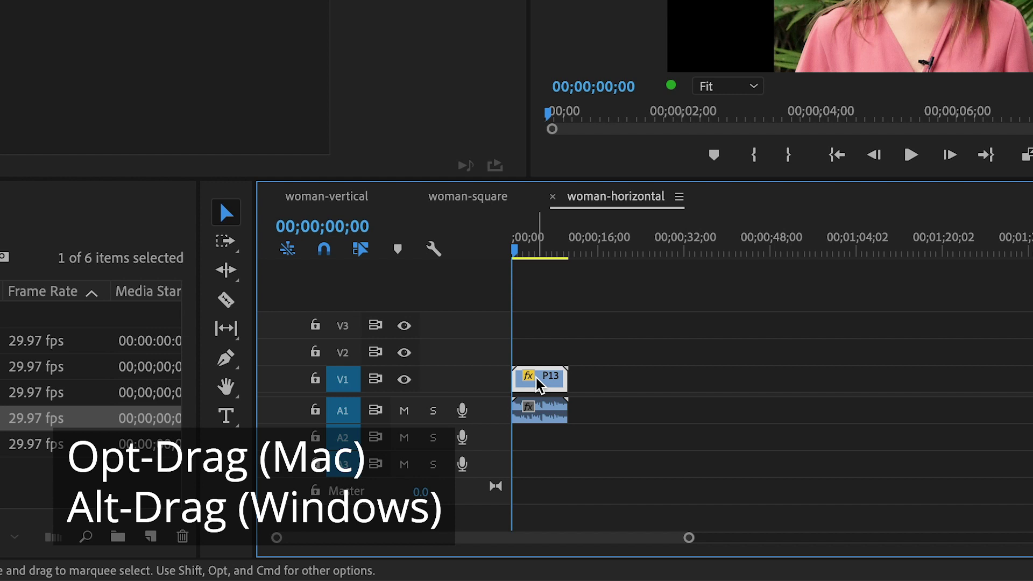
drag(537, 379, 537, 358)
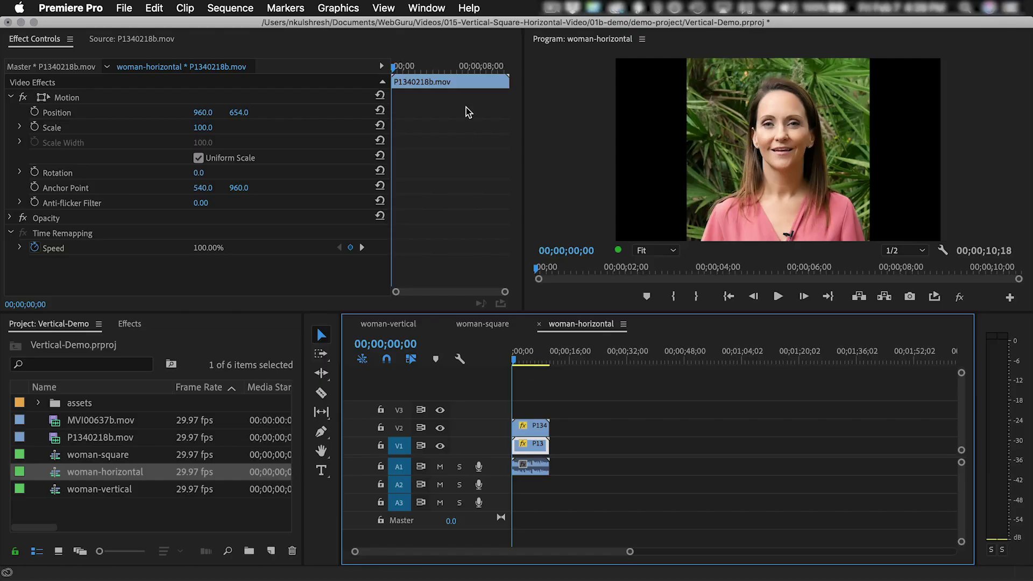
click(426, 7)
click(451, 223)
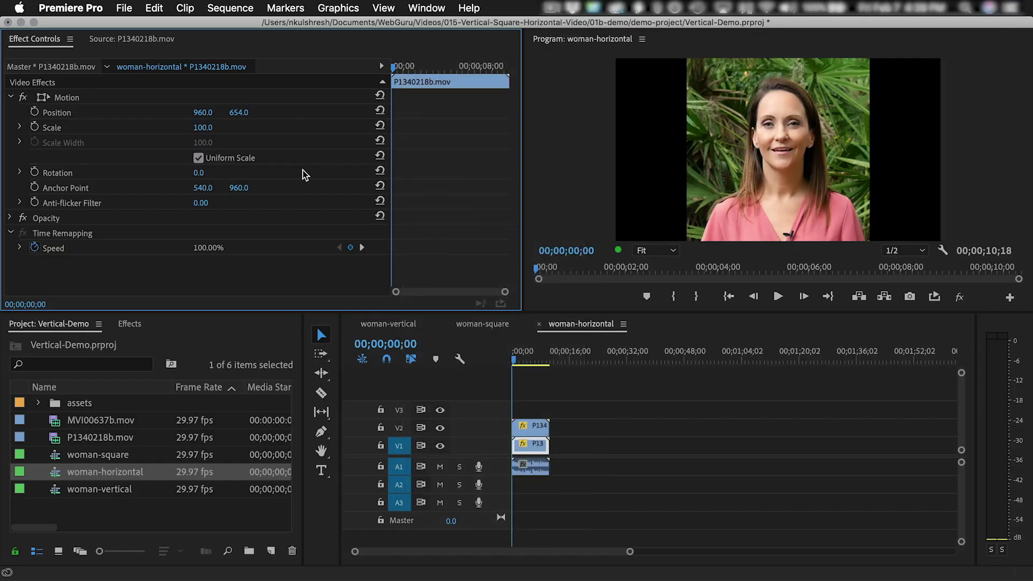
mouse_move(202, 127)
mouse_down()
mouse_move(248, 127)
mouse_move(214, 129)
mouse_up()
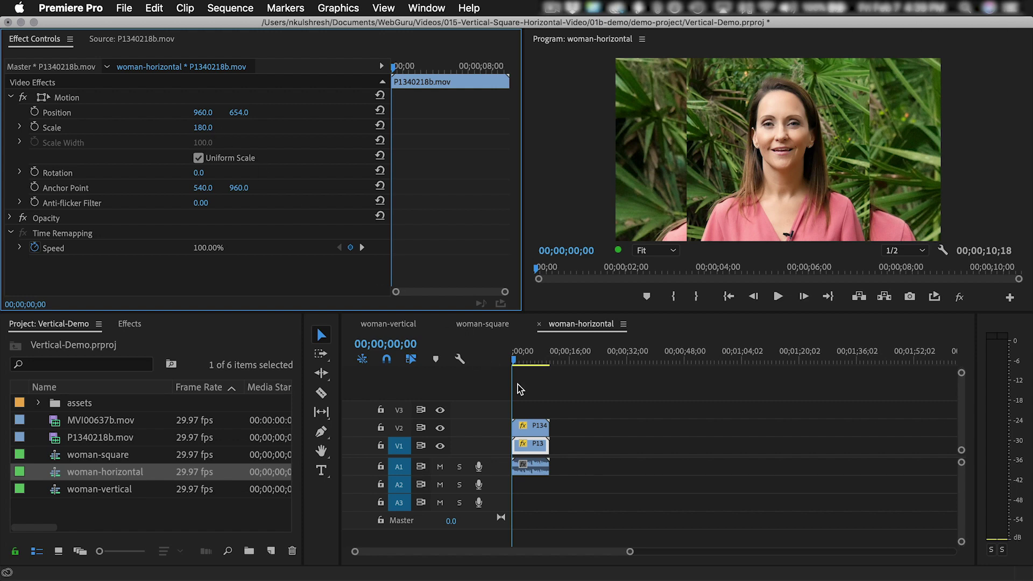
- Search the Effects panel for 'blur' and apply Gaussian Blur to the V1 woman clip
click(532, 448)
click(412, 8)
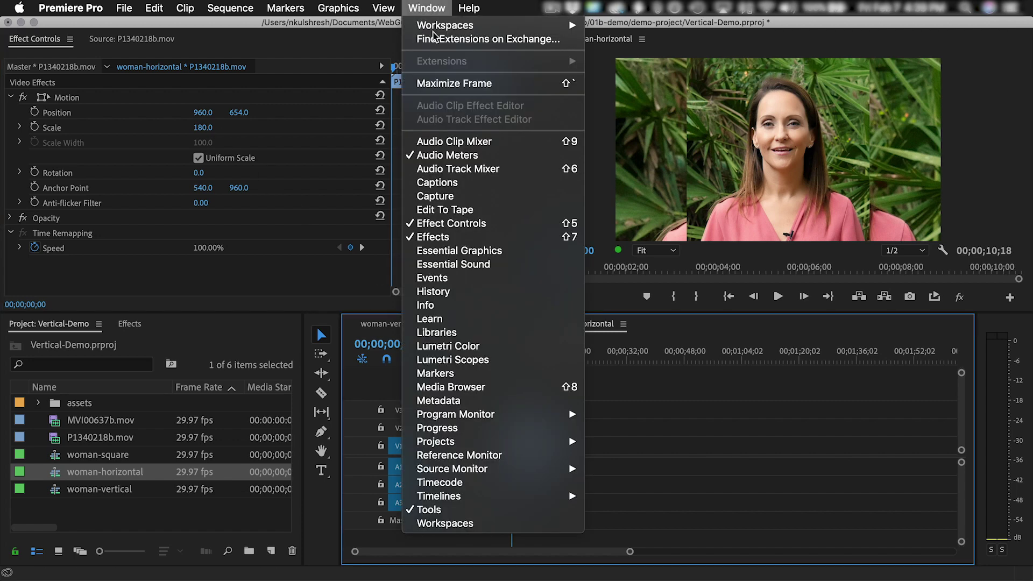
click(440, 237)
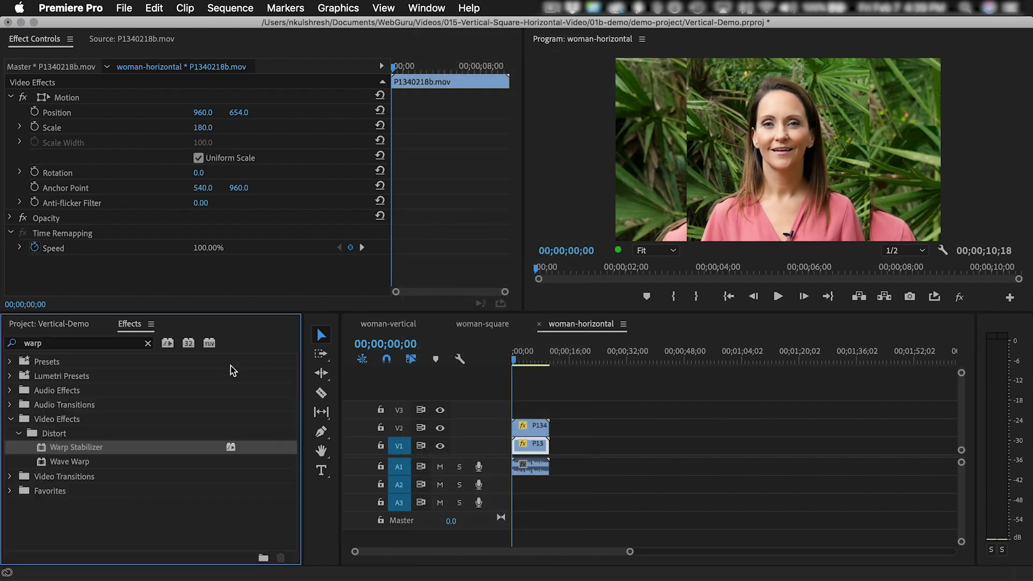
click(95, 344)
text(b)
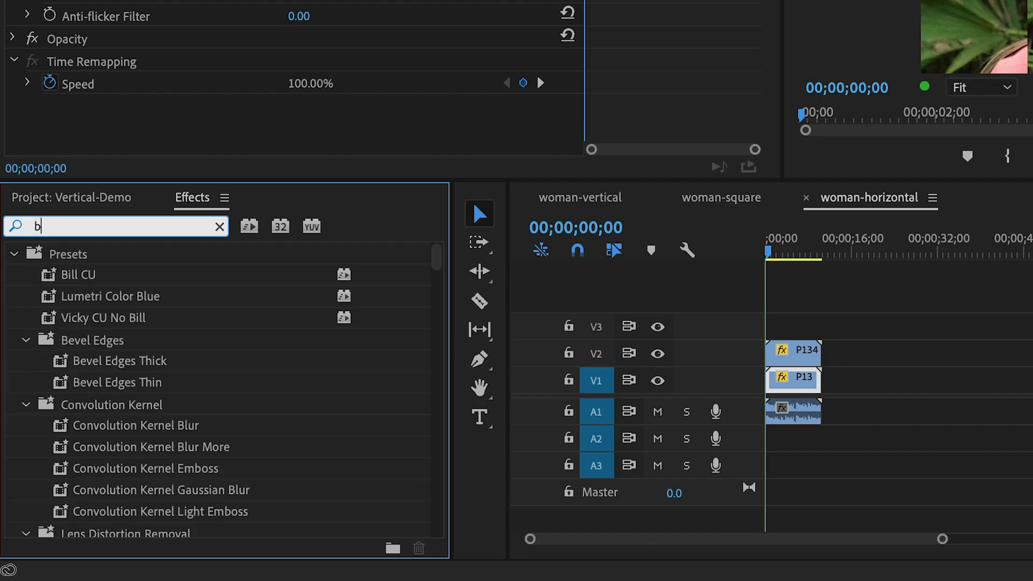
text(lur)
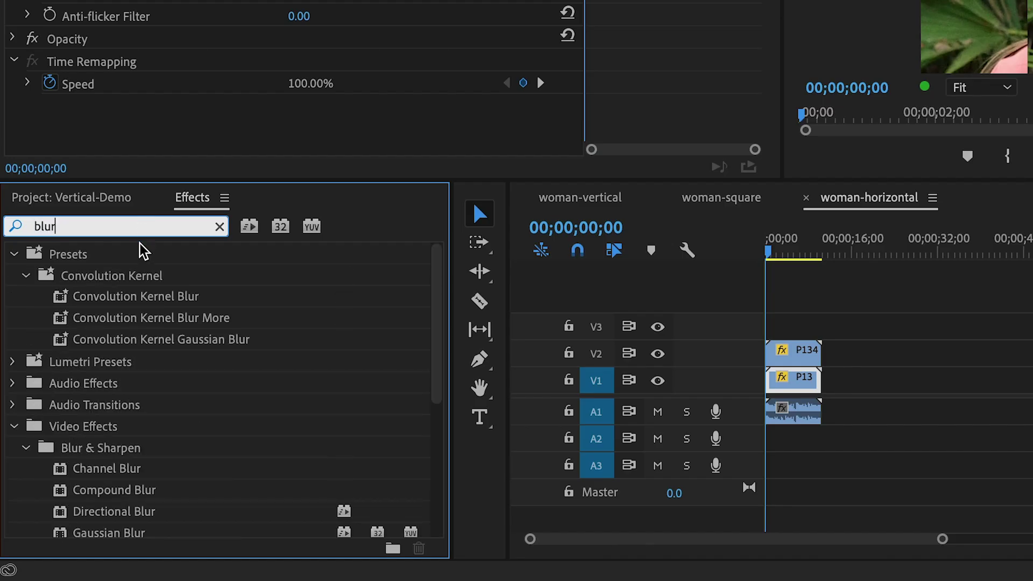
drag(436, 355, 425, 422)
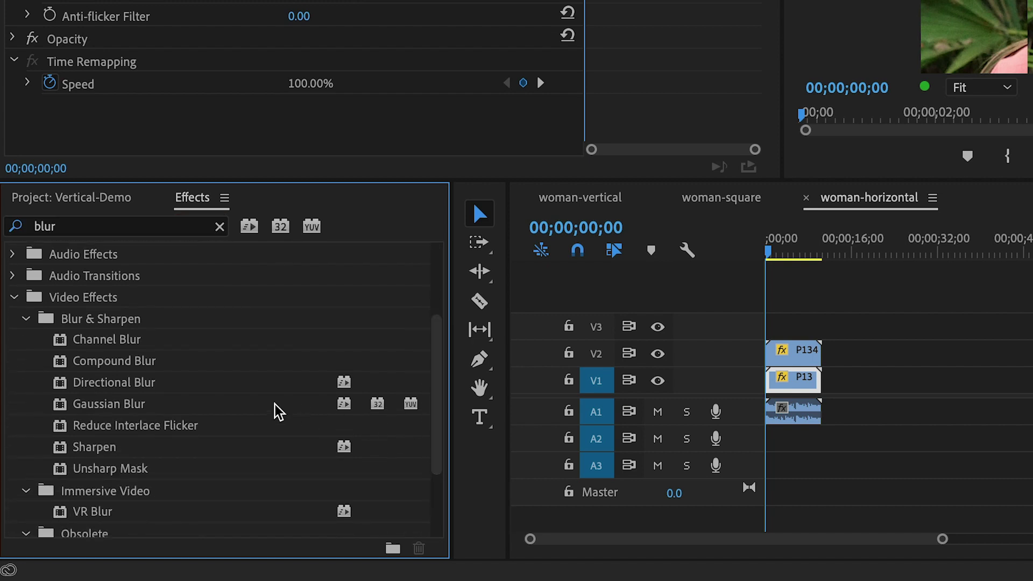
drag(120, 401, 794, 389)
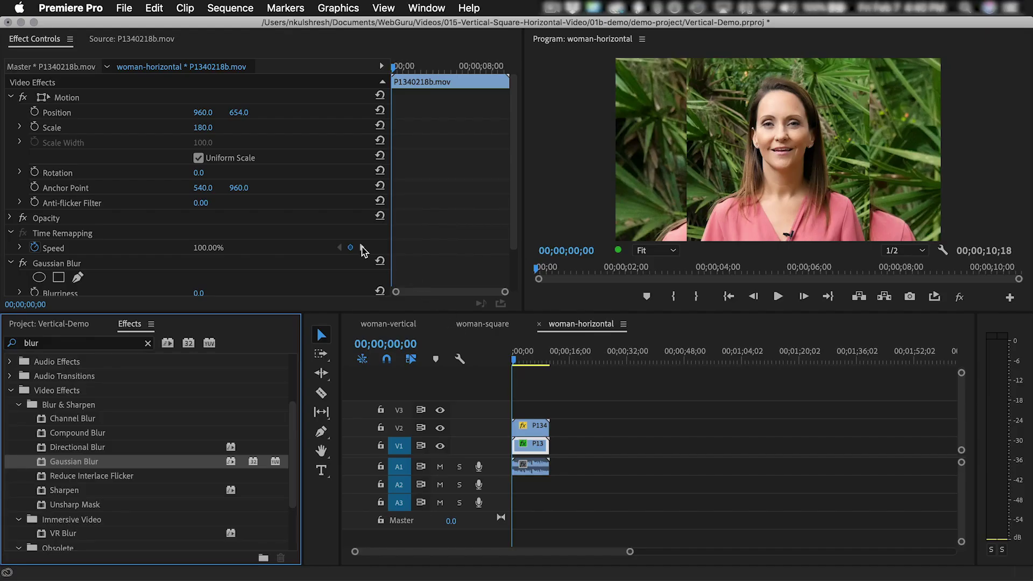
- Raise the Gaussian Blur Blurriness to 51 in Effect Controls
scroll(151, 225, down, 3)
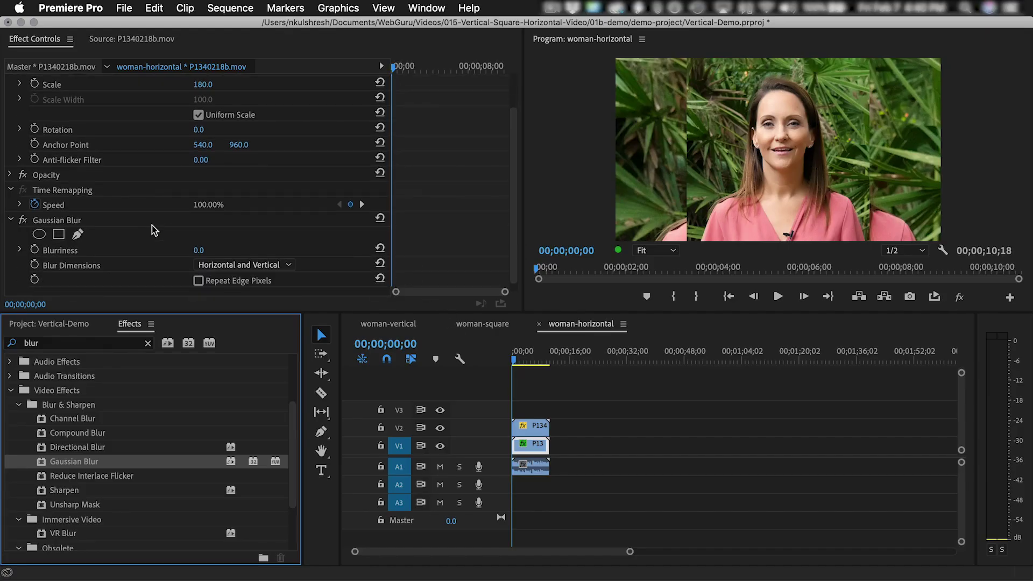
click(198, 250)
drag(199, 250, 226, 250)
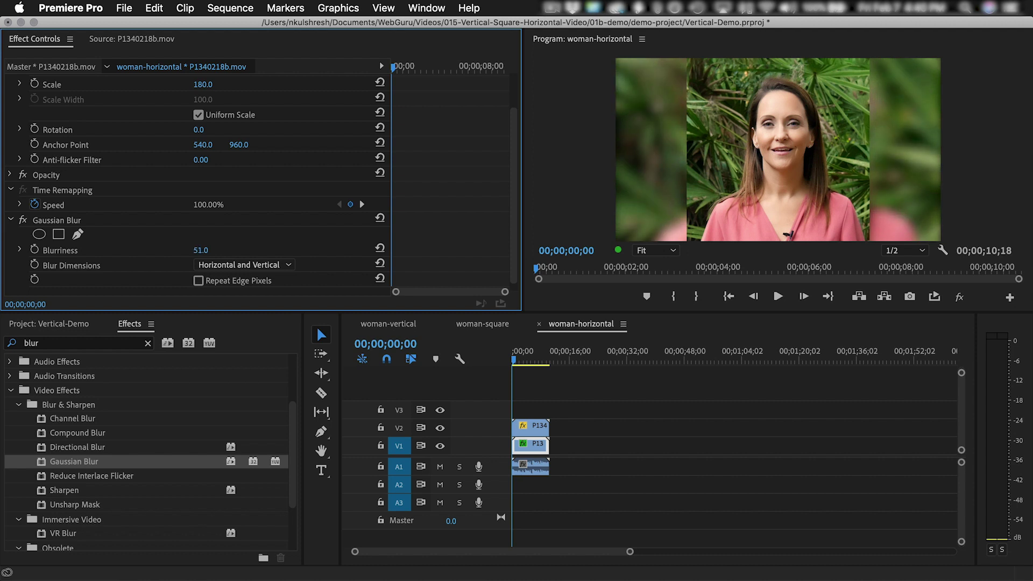
- Play and scrub the start of the sequence to preview the blurred background
click(517, 358)
key(space)
key(space)
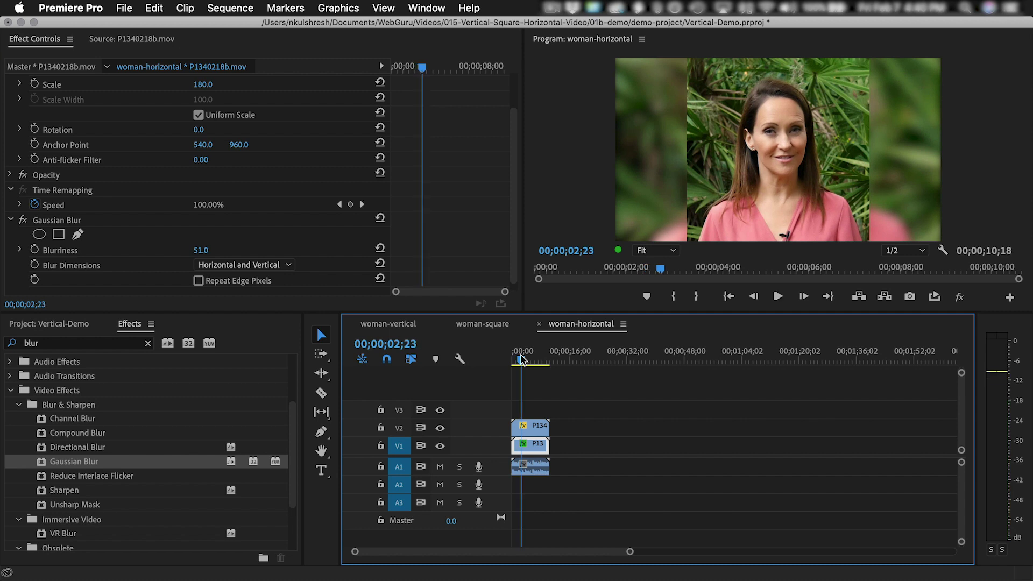
key(space)
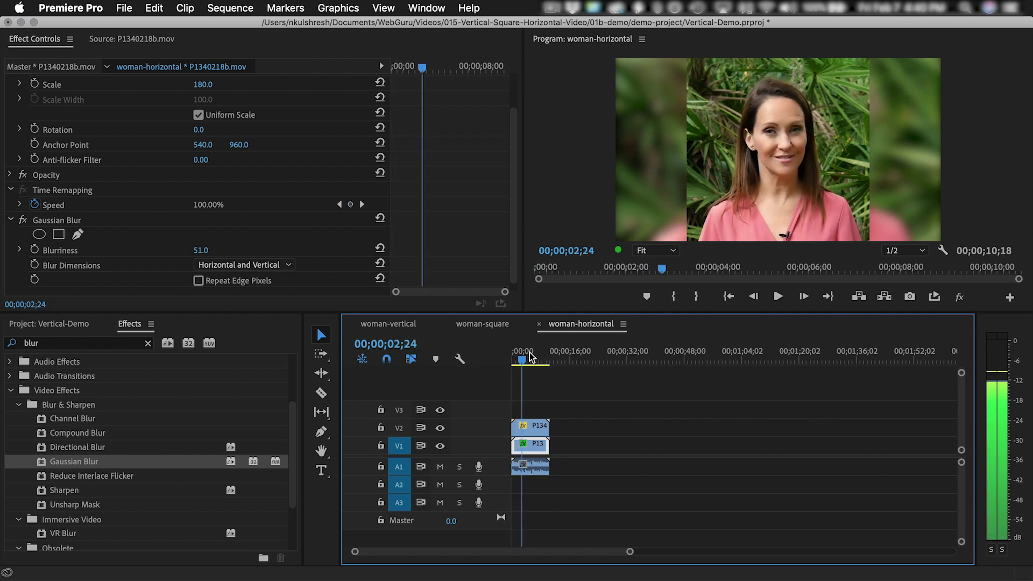
key(Home)
drag(521, 359, 536, 359)
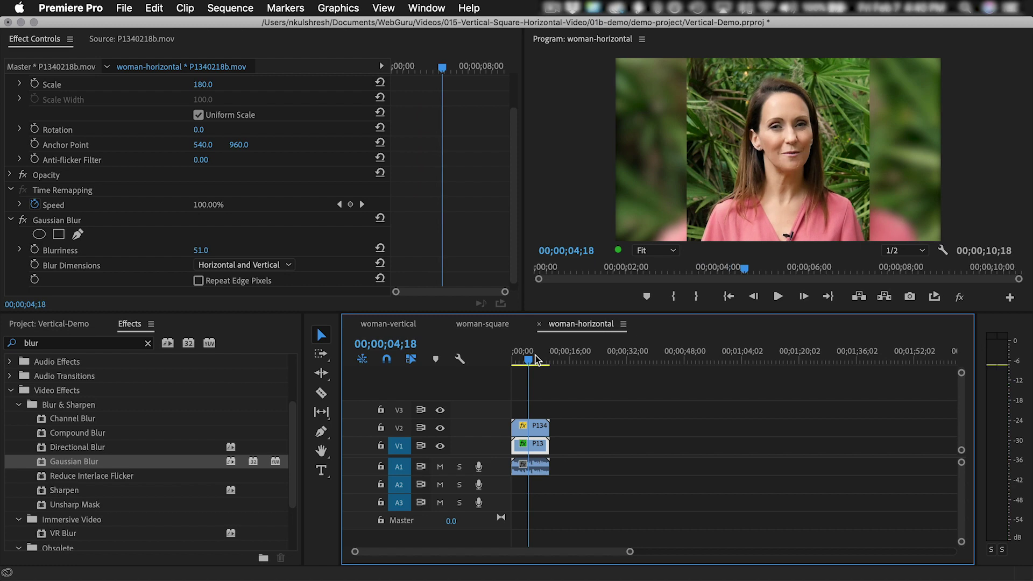
click(47, 324)
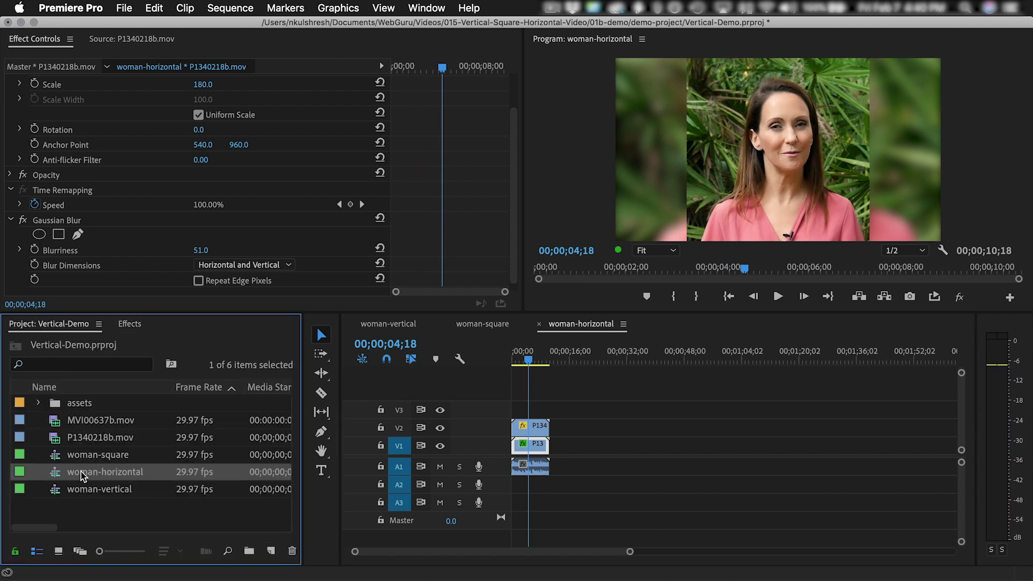
- Create a new sequence from the lion clip MVI00637b.mov and name it lion-horizontal
double_click(91, 421)
right_click(91, 421)
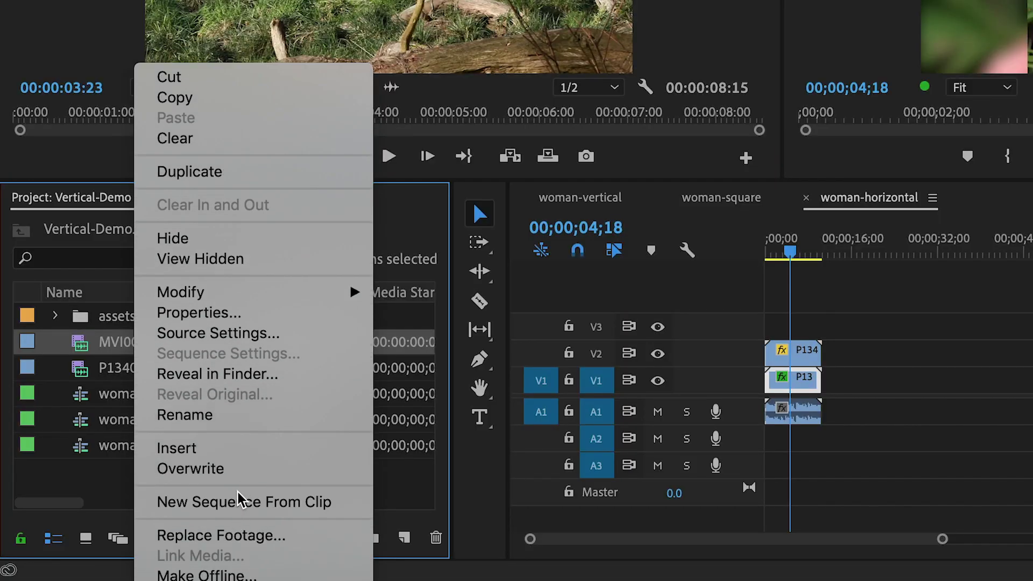
click(239, 500)
key(Return)
text(lion-horizontal)
key(Tab)
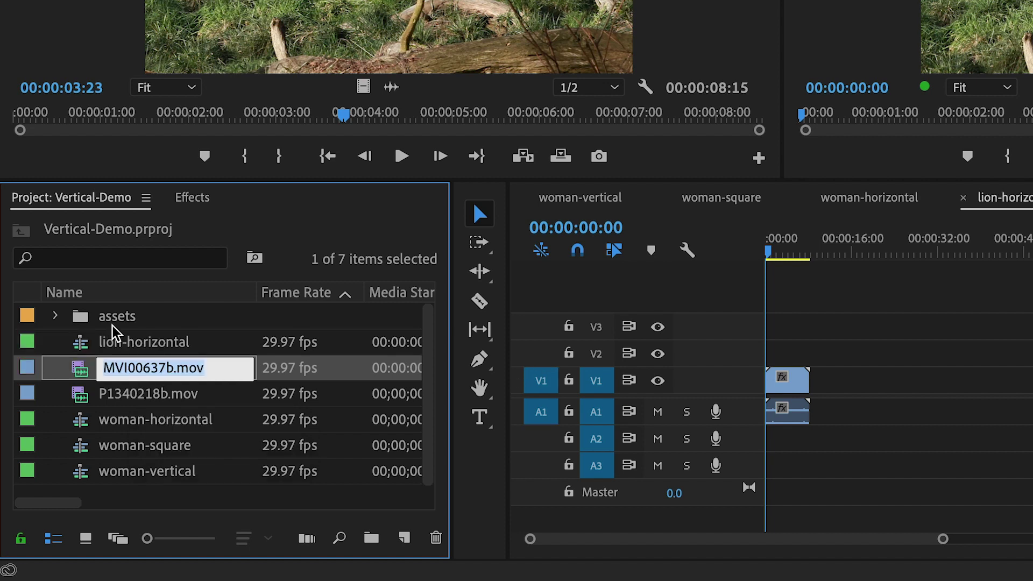
click(102, 348)
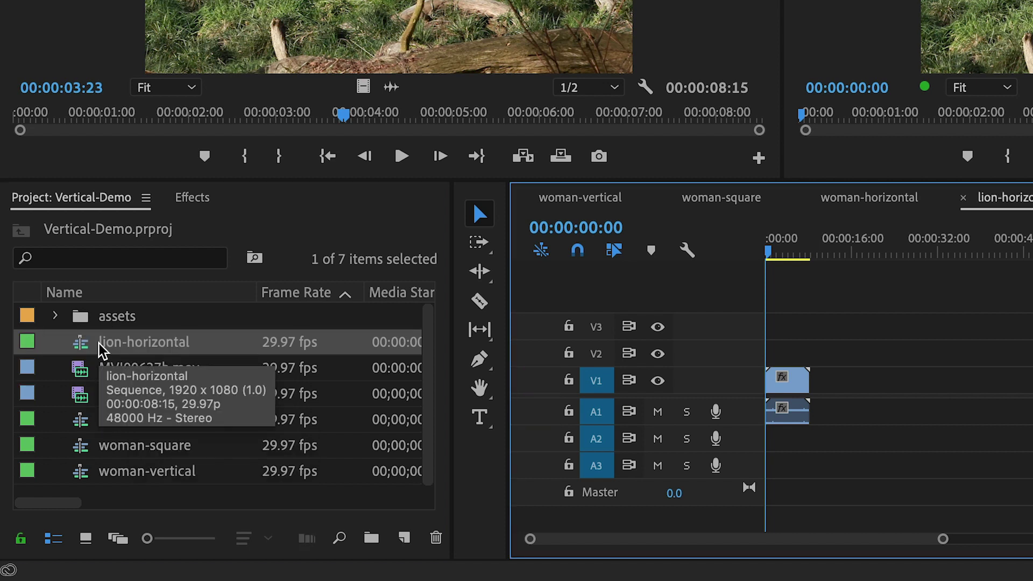
- Confirm lion-horizontal's sequence settings at 1920×1080
right_click(144, 345)
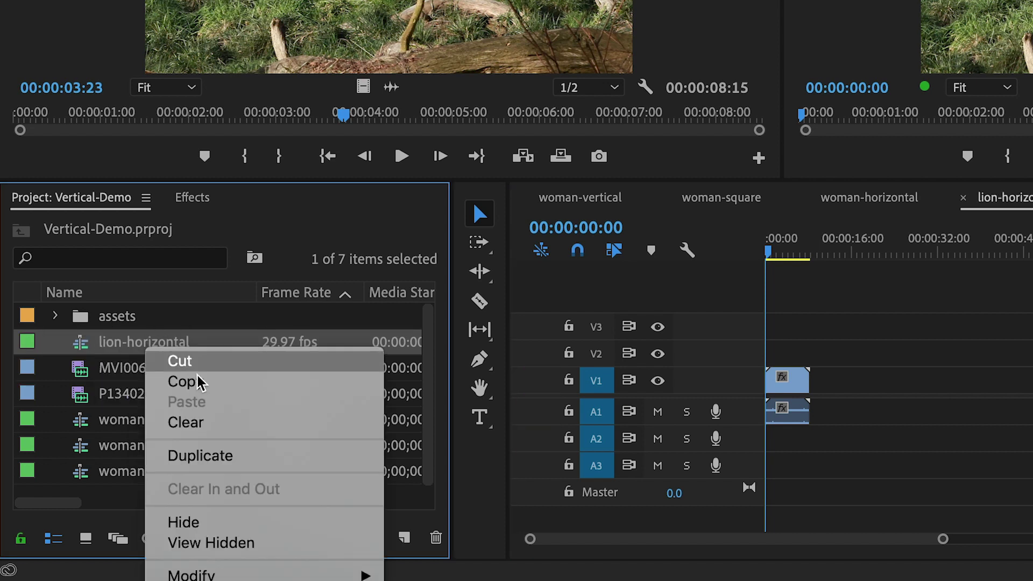
click(268, 522)
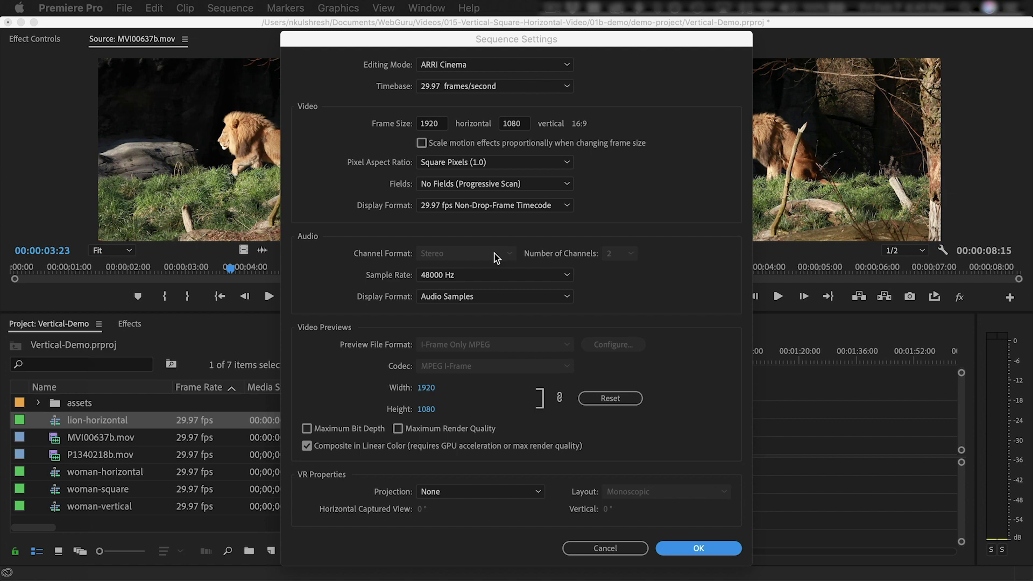
click(694, 549)
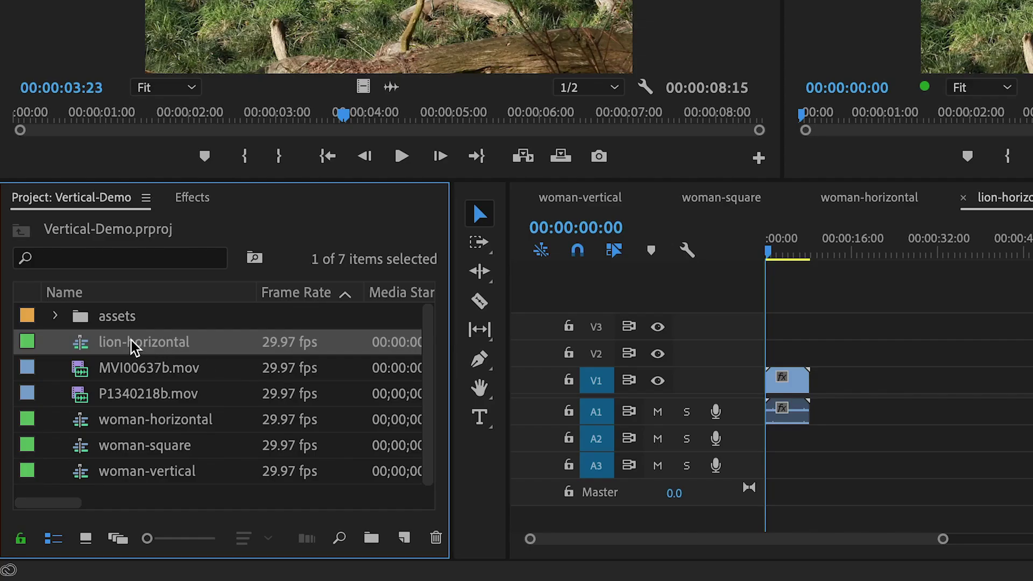
- Duplicate lion-horizontal and rename the copy lion-square
right_click(135, 347)
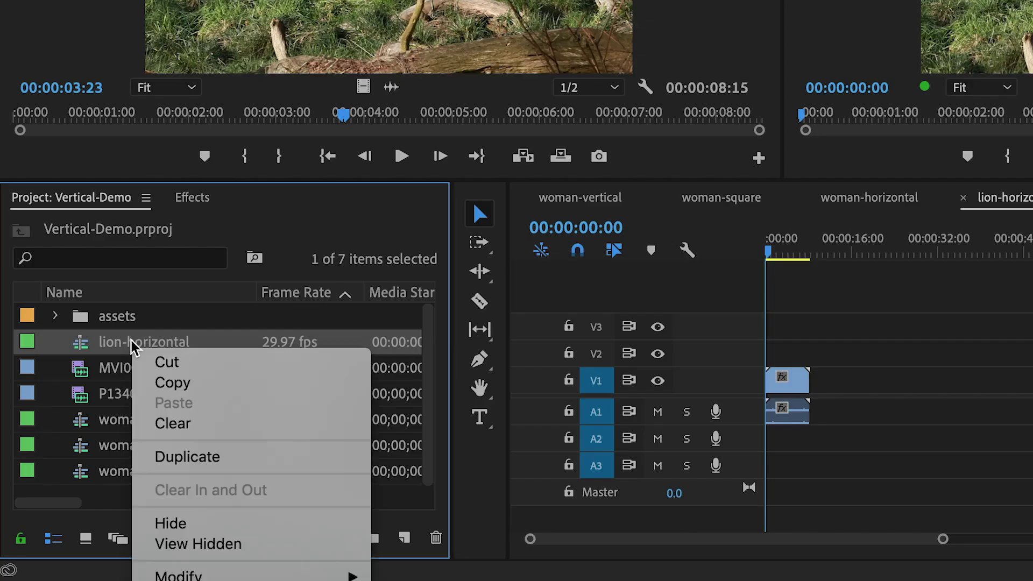
click(212, 457)
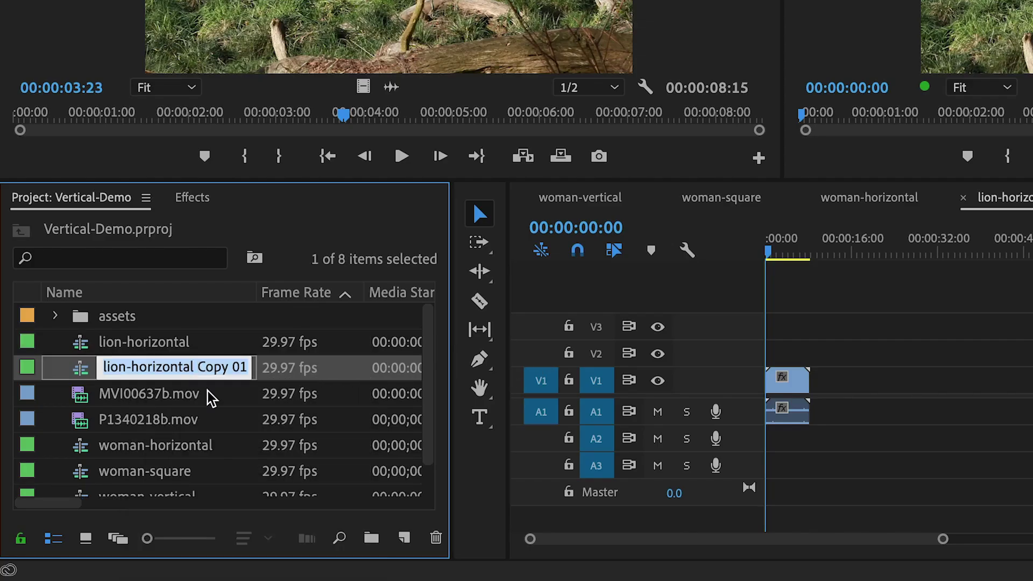
key(Return)
text(lion-square)
key(Tab)
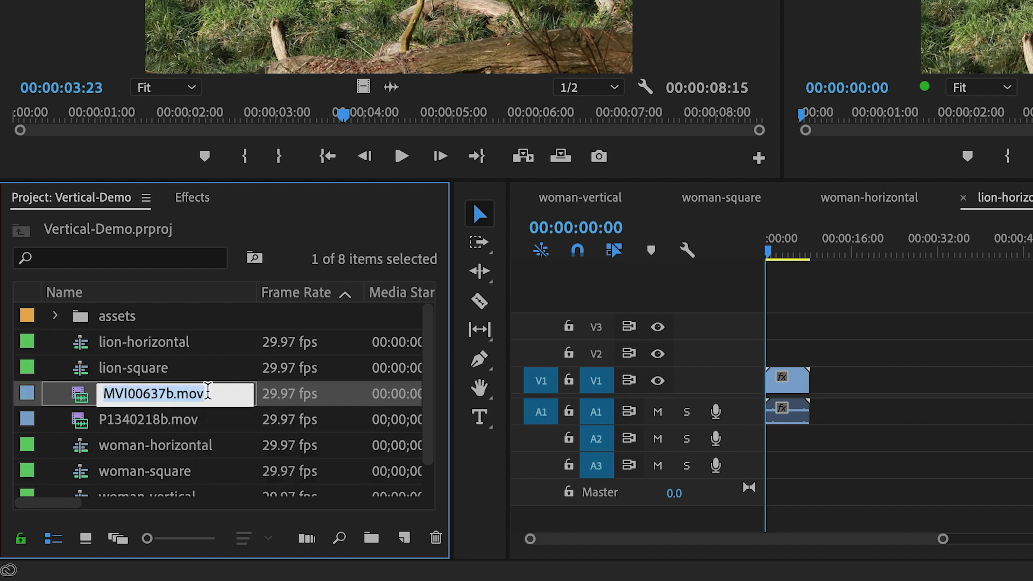
click(103, 368)
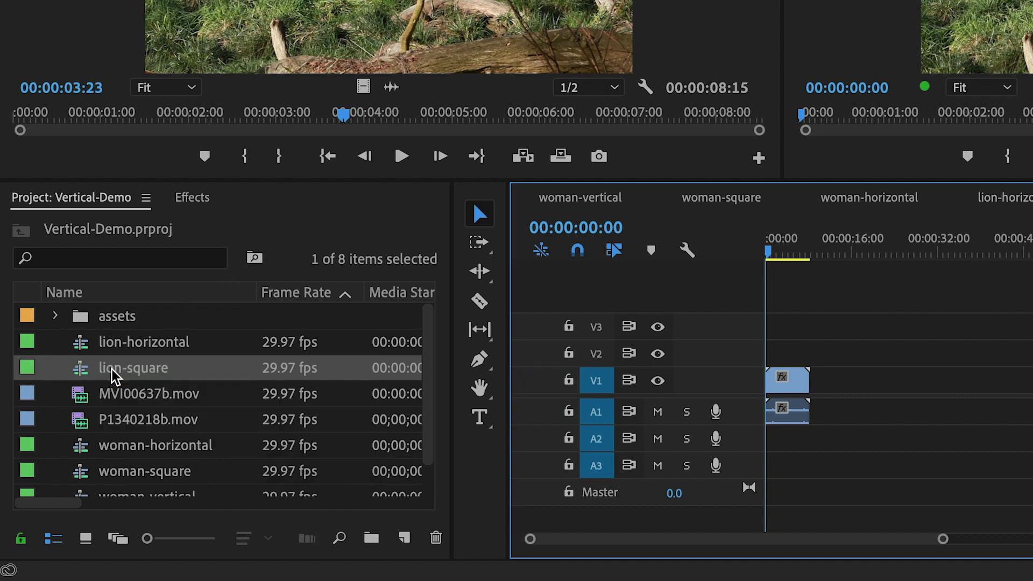
- Change lion-square's frame width to 1080 for a 1080×1080 frame, accepting preview deletion
right_click(109, 372)
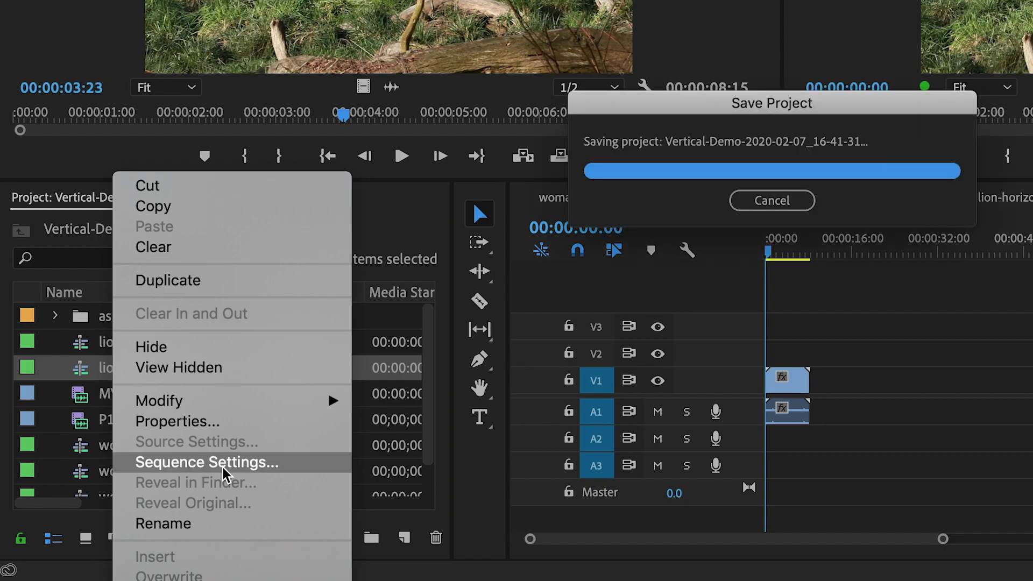
click(225, 465)
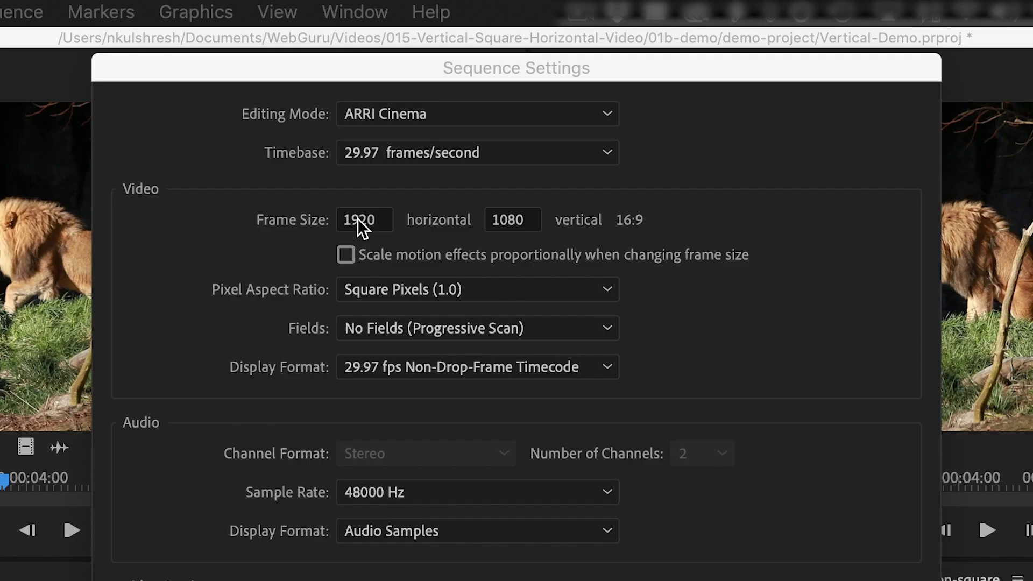
click(358, 218)
text(1080)
key(Tab)
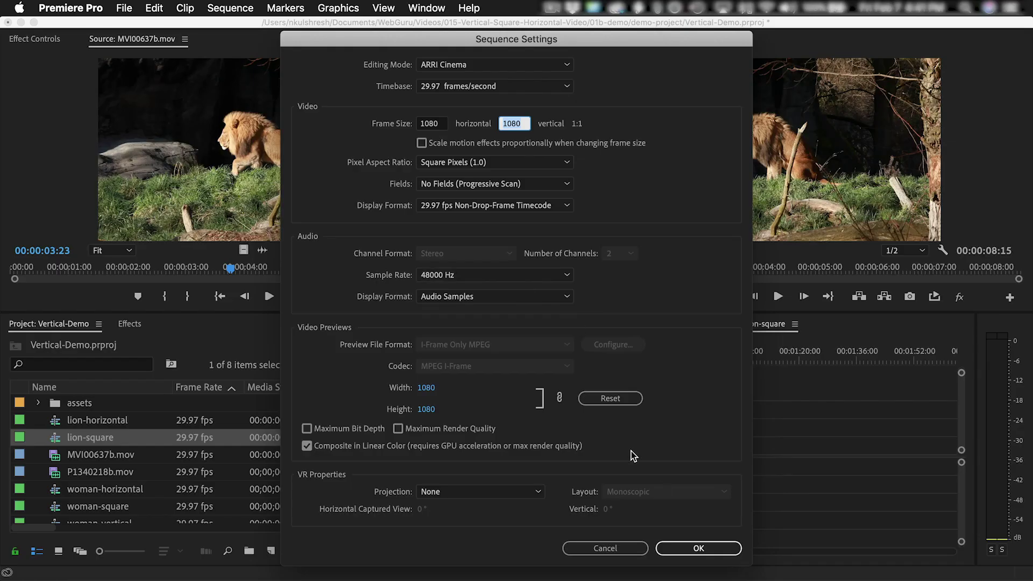
click(720, 551)
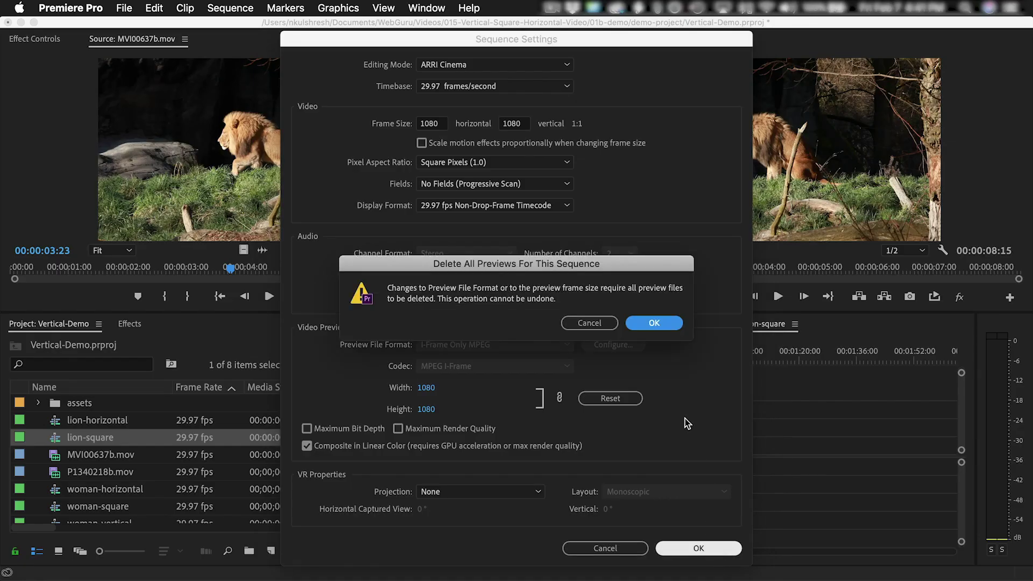
click(652, 323)
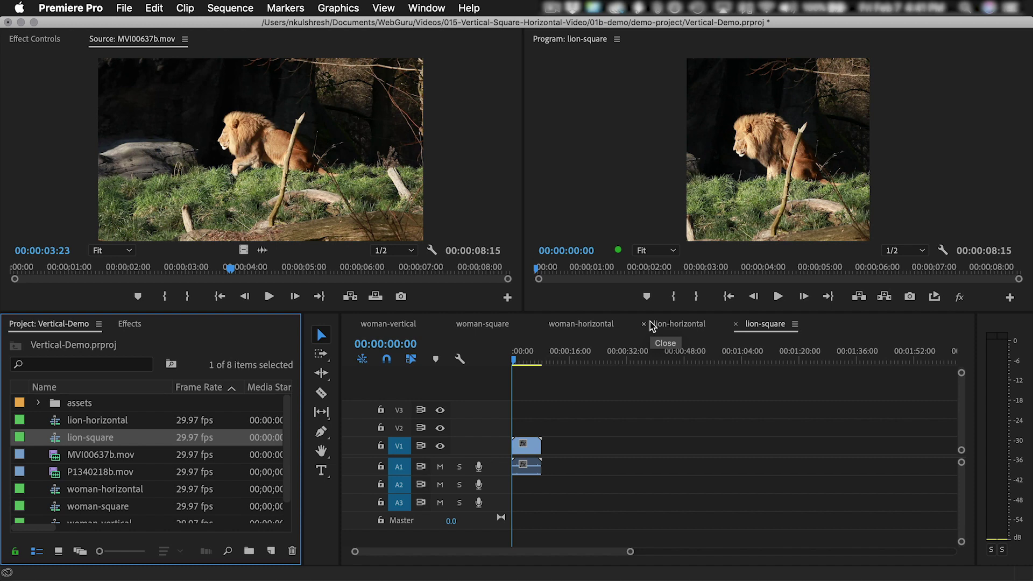
- Move the lion clip in lion-square to Position X 675 in Effect Controls
click(532, 447)
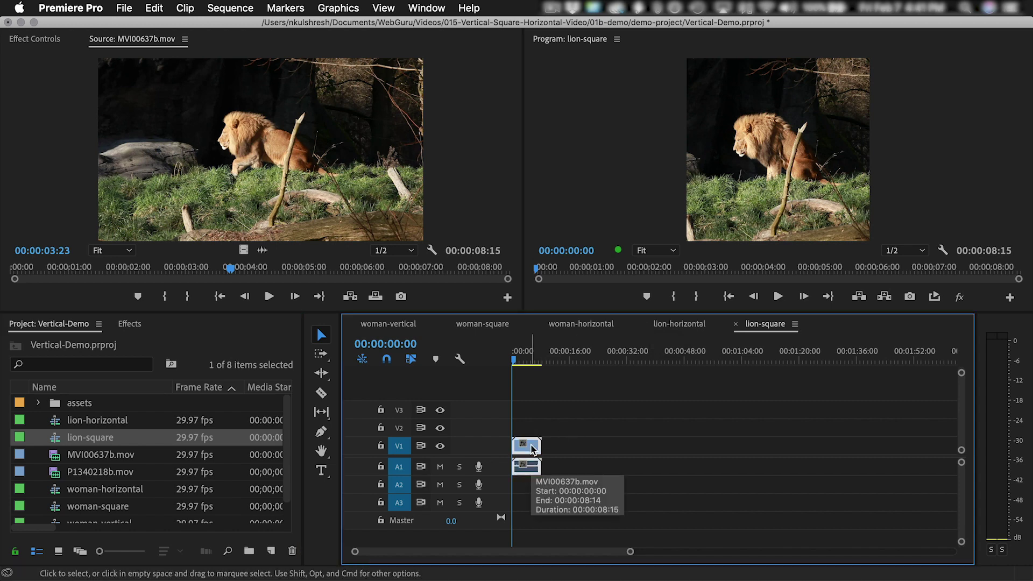
click(427, 7)
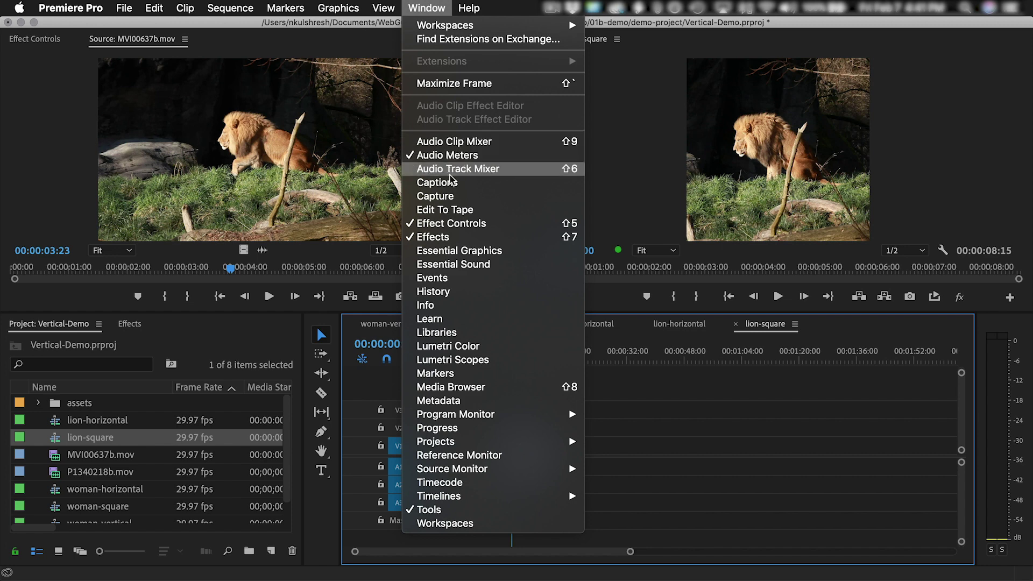
click(247, 200)
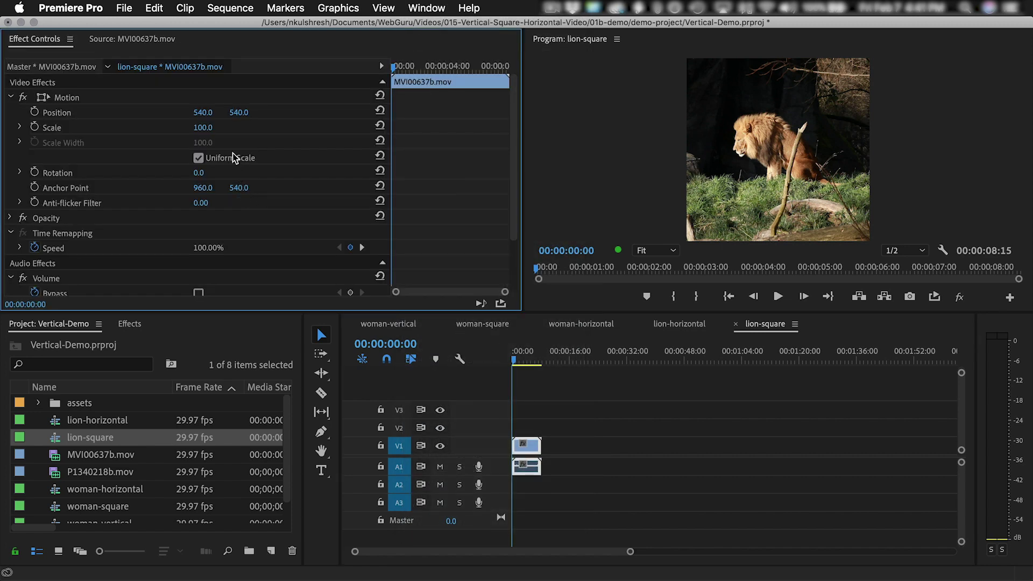
mouse_move(203, 112)
mouse_down()
mouse_move(161, 112)
mouse_move(240, 113)
mouse_move(209, 114)
mouse_up()
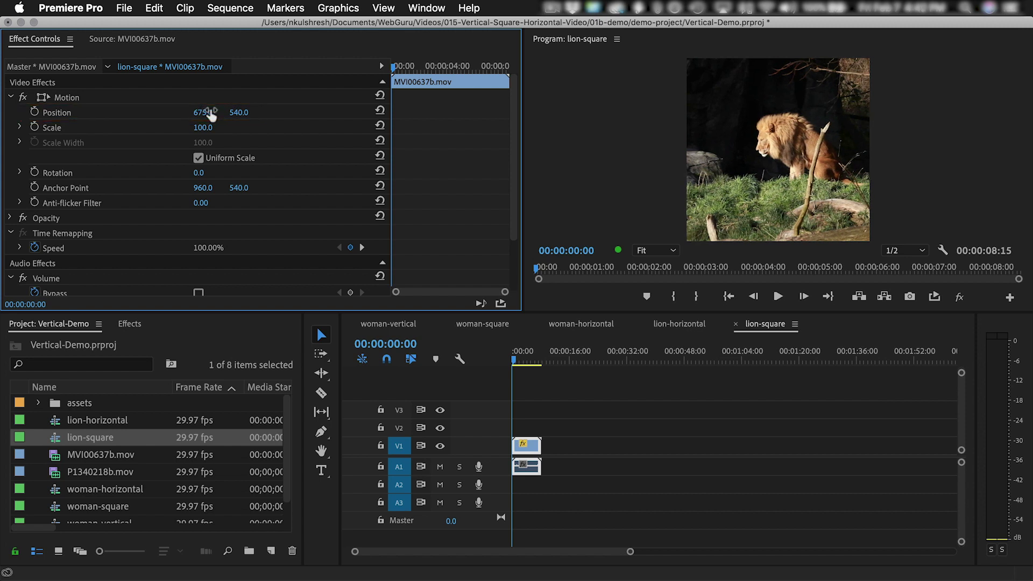
- Duplicate the lion-square sequence and rename the copy lion-vertical
right_click(81, 439)
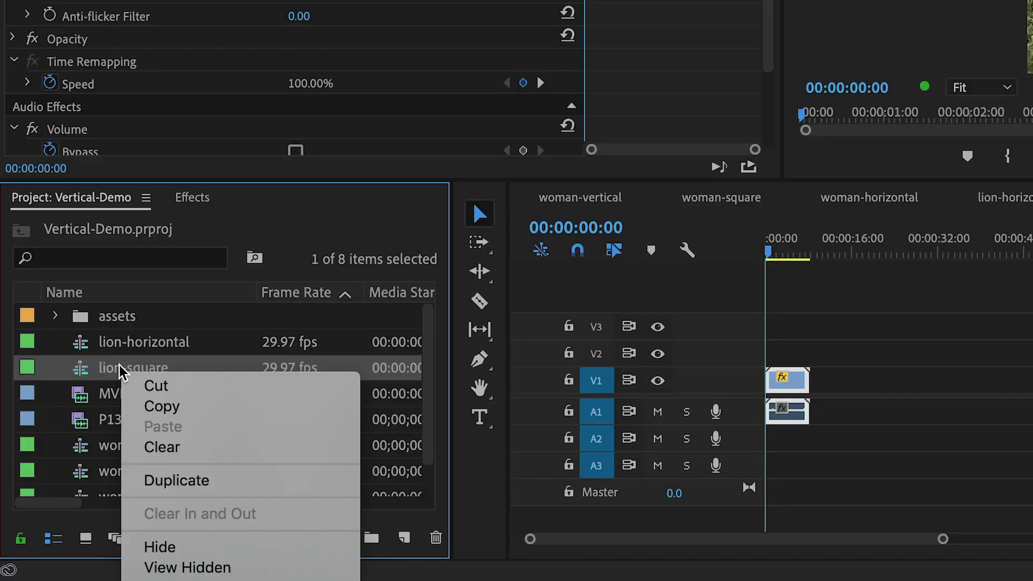
click(189, 480)
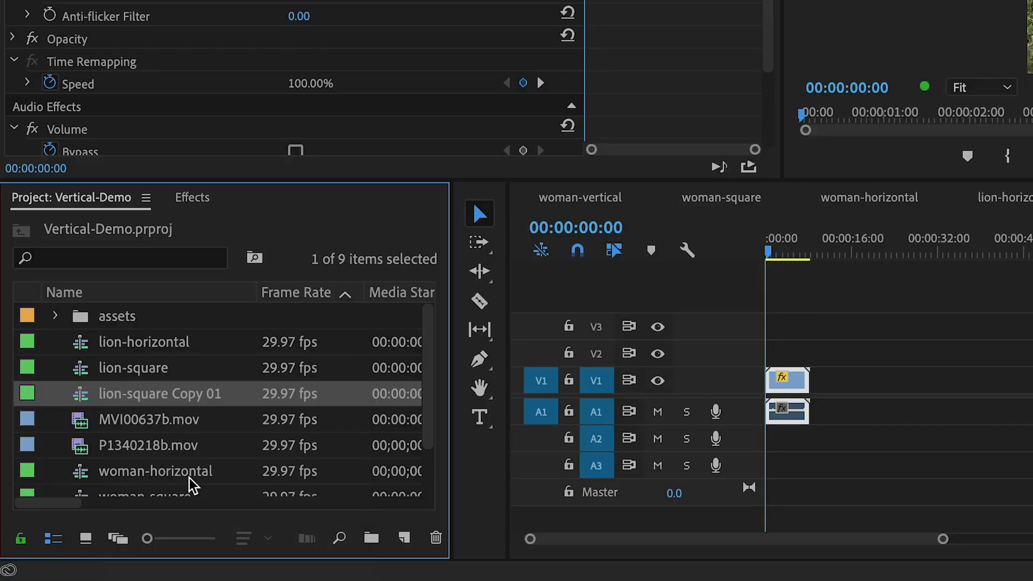
key(Return)
text(lion-vertical)
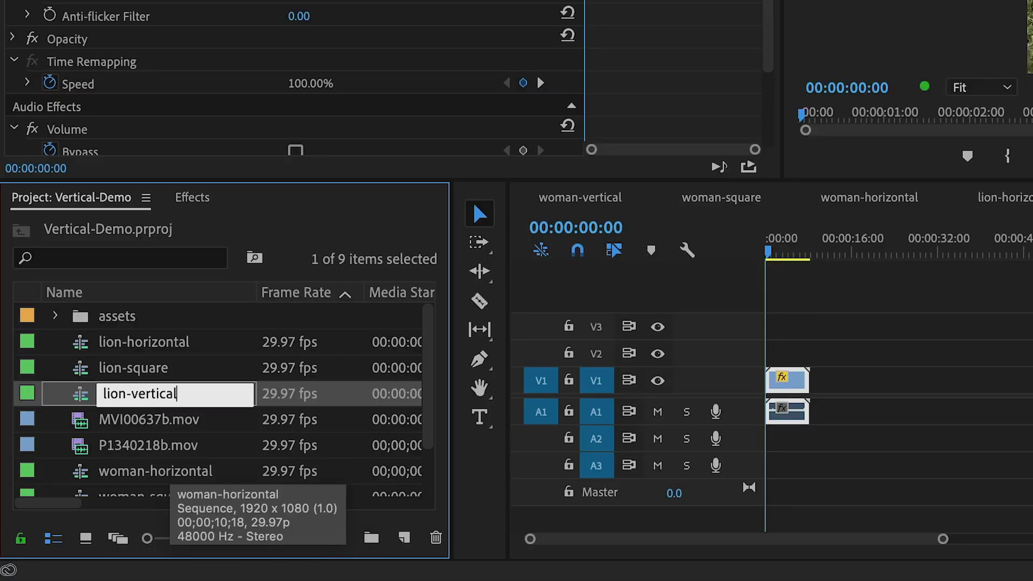
key(Tab)
click(127, 398)
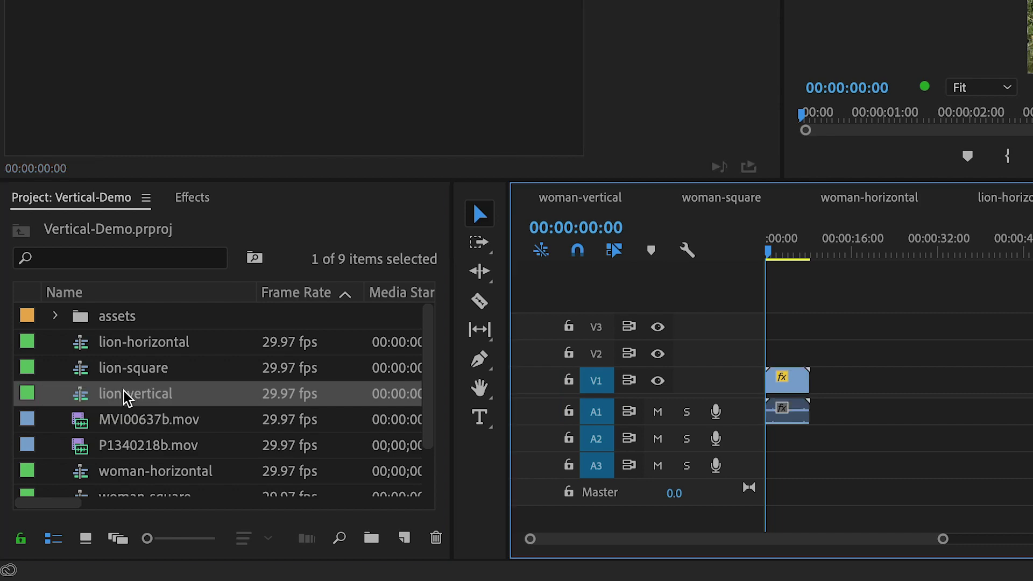
right_click(122, 400)
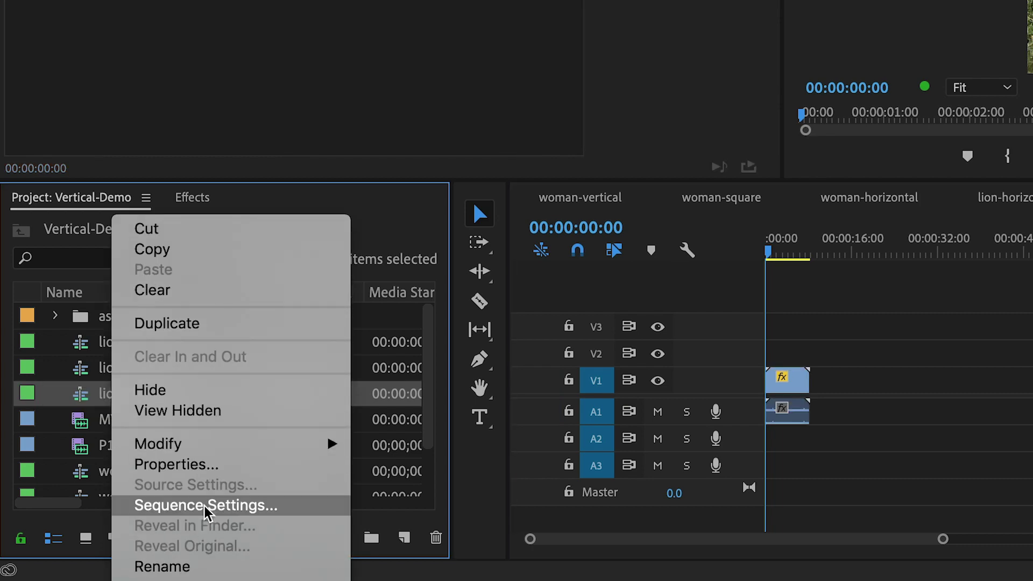
- Set lion-vertical's frame size to 1080×1920 in Sequence Settings, accepting deletion of previews
click(205, 502)
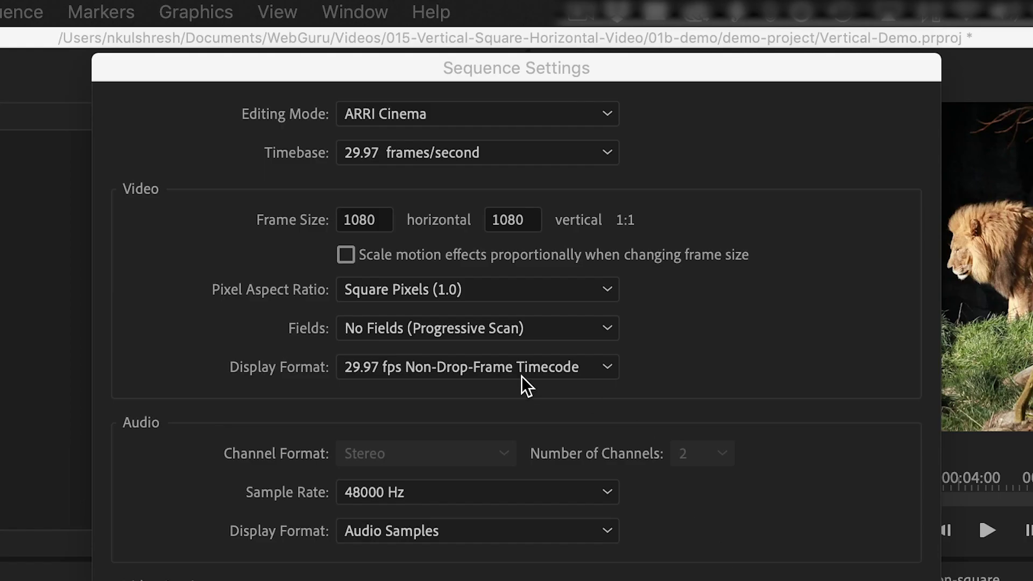
double_click(511, 222)
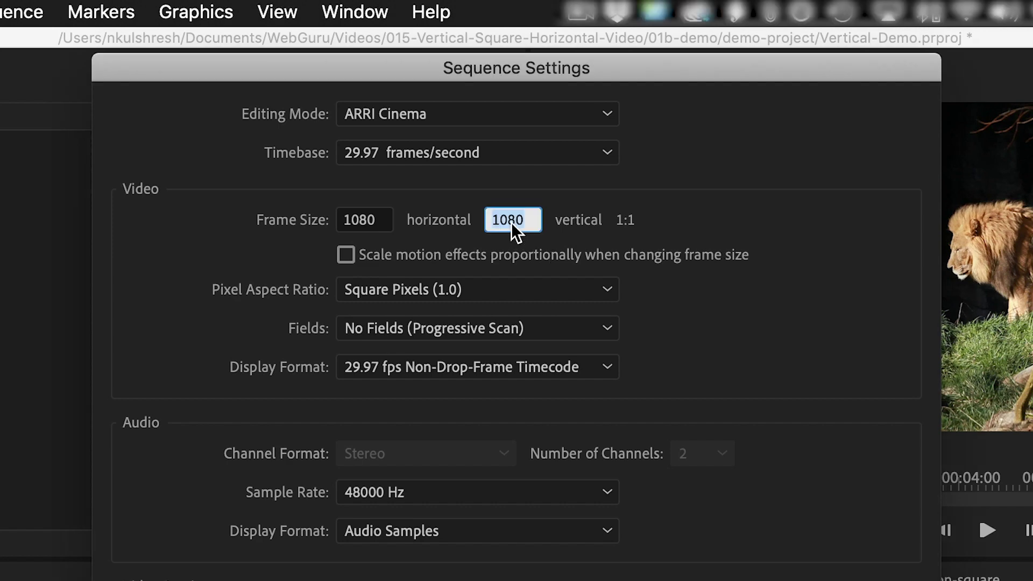
text(1920)
key(Tab)
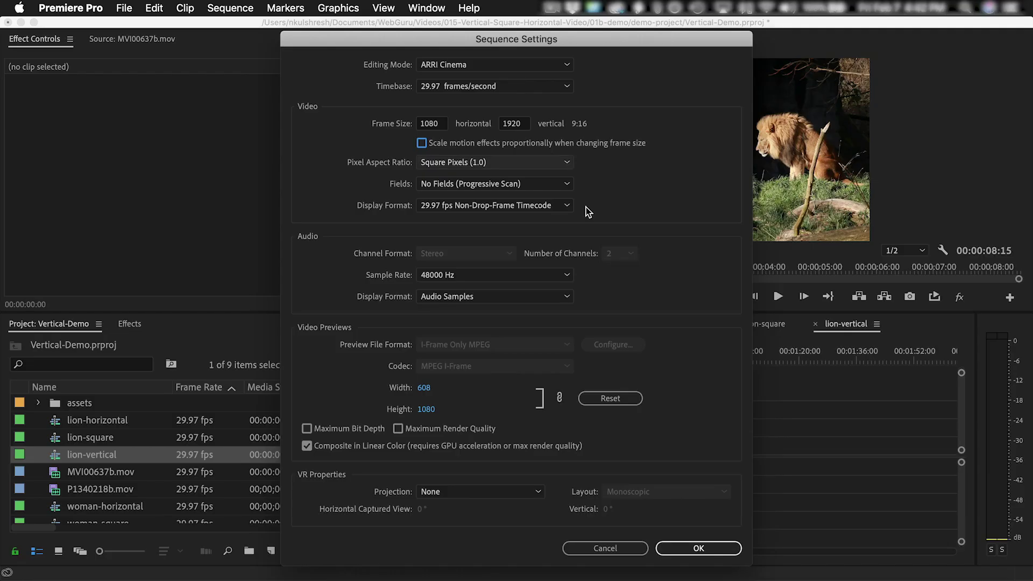
click(685, 540)
click(656, 326)
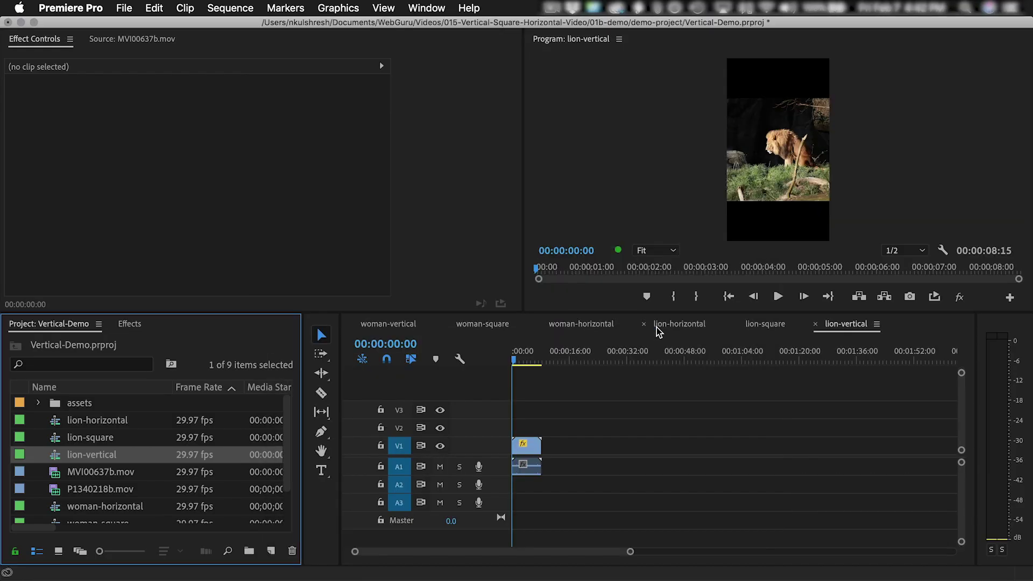
click(522, 448)
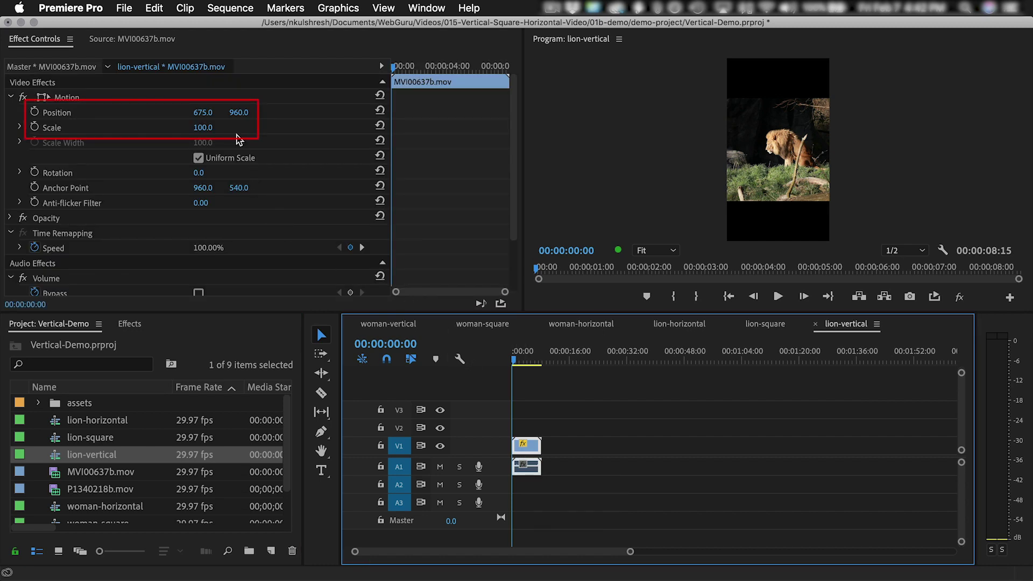
- Scale the lion clip to 177 and set its Position X to 652
mouse_move(203, 127)
mouse_down()
mouse_move(244, 128)
mouse_move(200, 112)
mouse_up()
click(202, 112)
text(652)
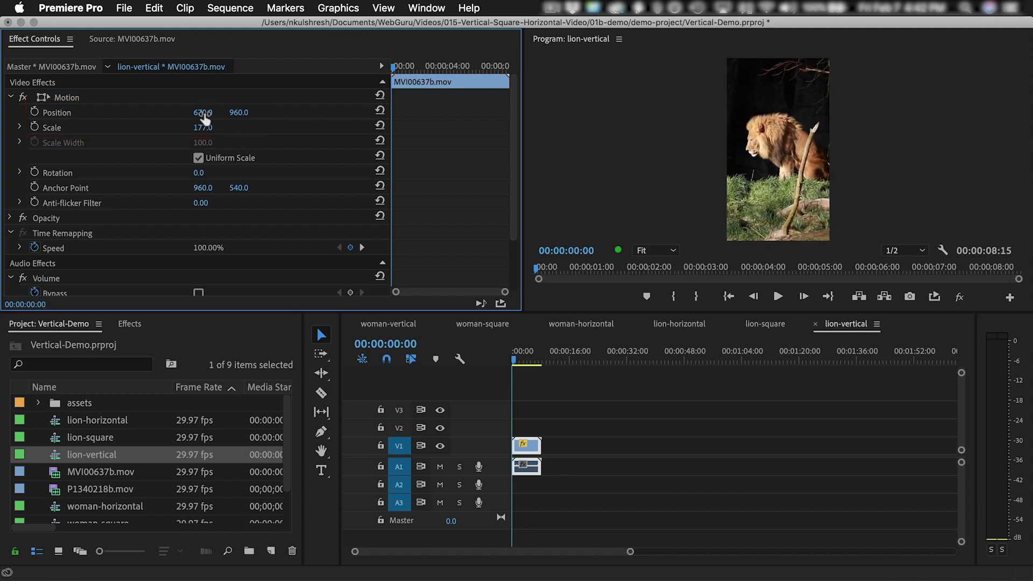
key(Return)
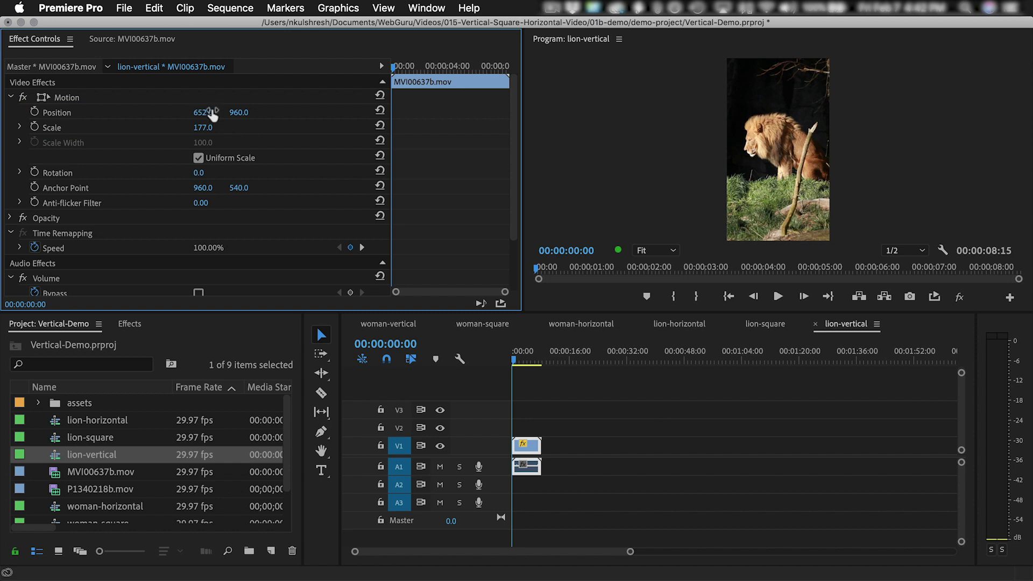
- Step through woman-vertical, woman-square, woman-horizontal, lion-horizontal, lion-square, then lion-vertical timelines
click(403, 328)
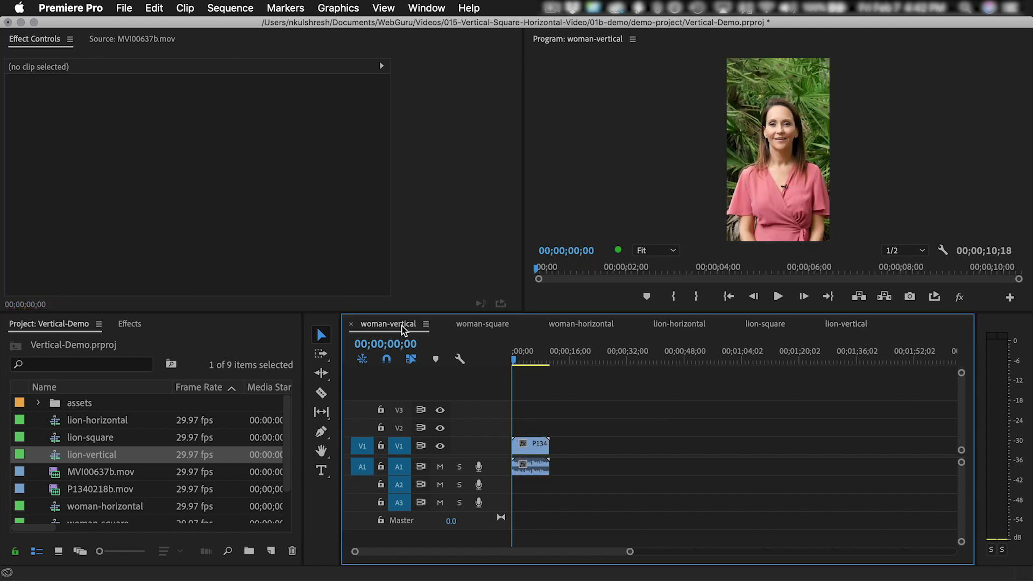
click(480, 328)
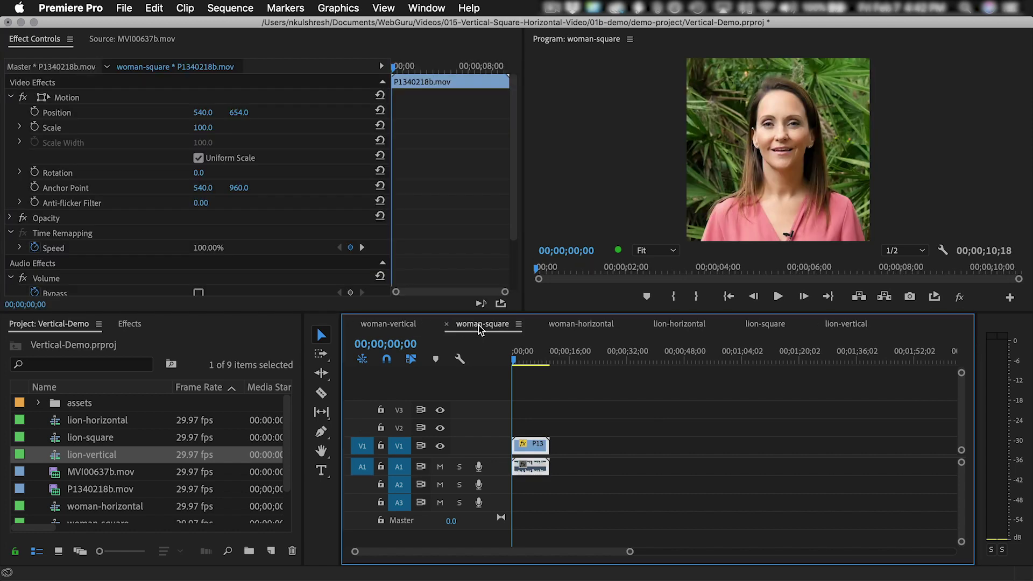
click(586, 325)
click(691, 325)
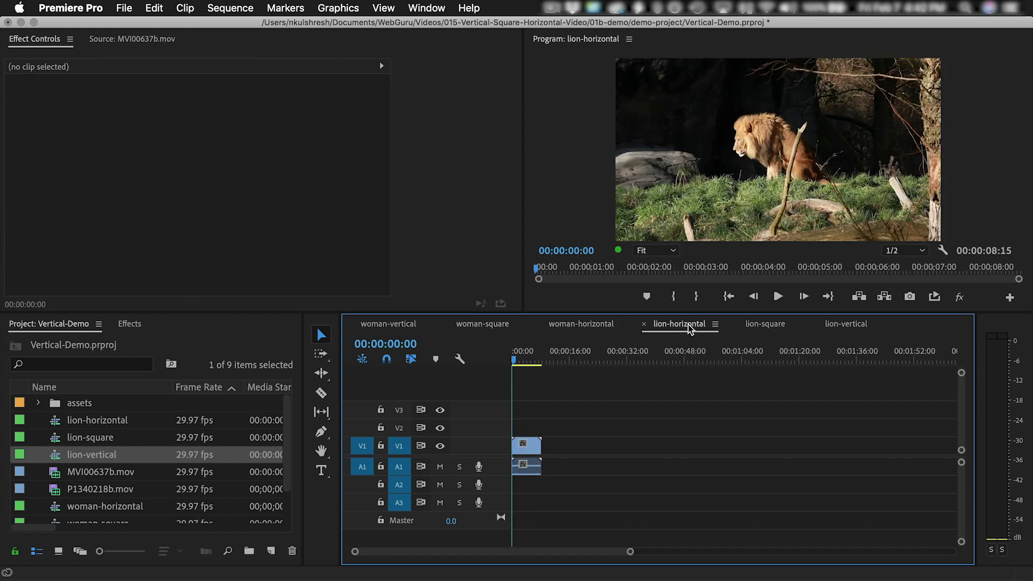
click(764, 328)
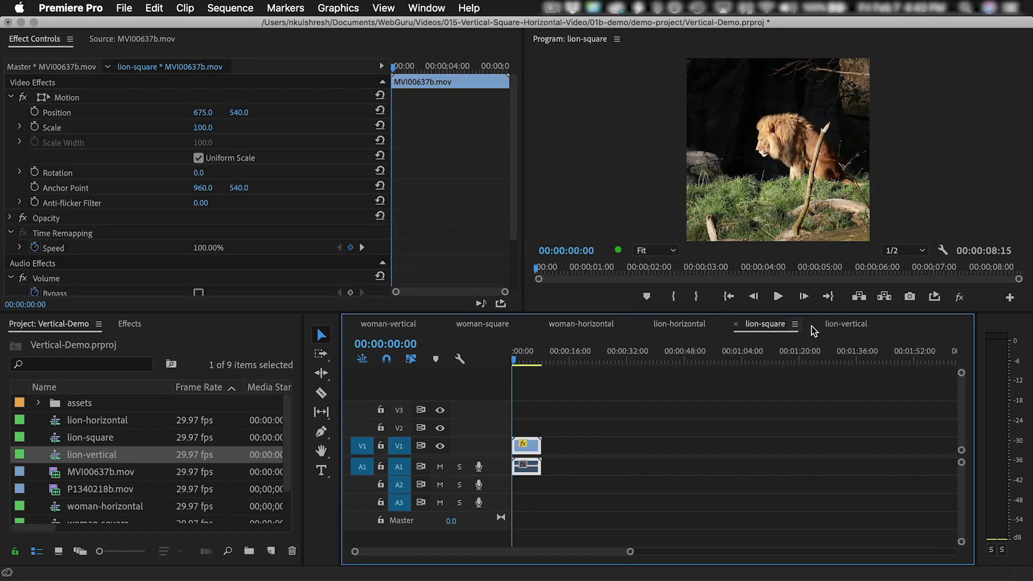
click(845, 329)
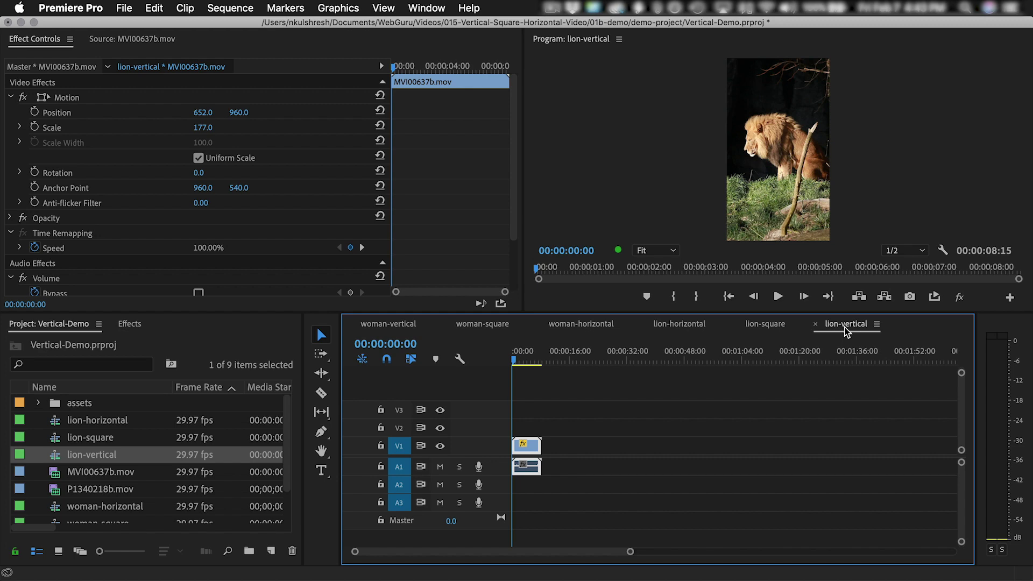
- Open Export Media with H.264 format and the Match Source - High bitrate preset
click(125, 8)
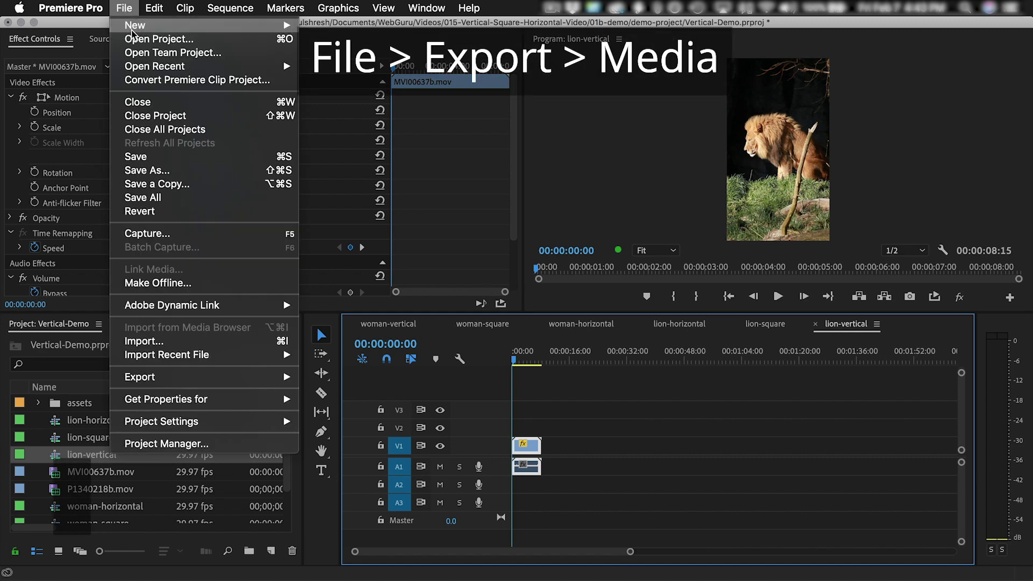
mouse_move(261, 379)
click(338, 380)
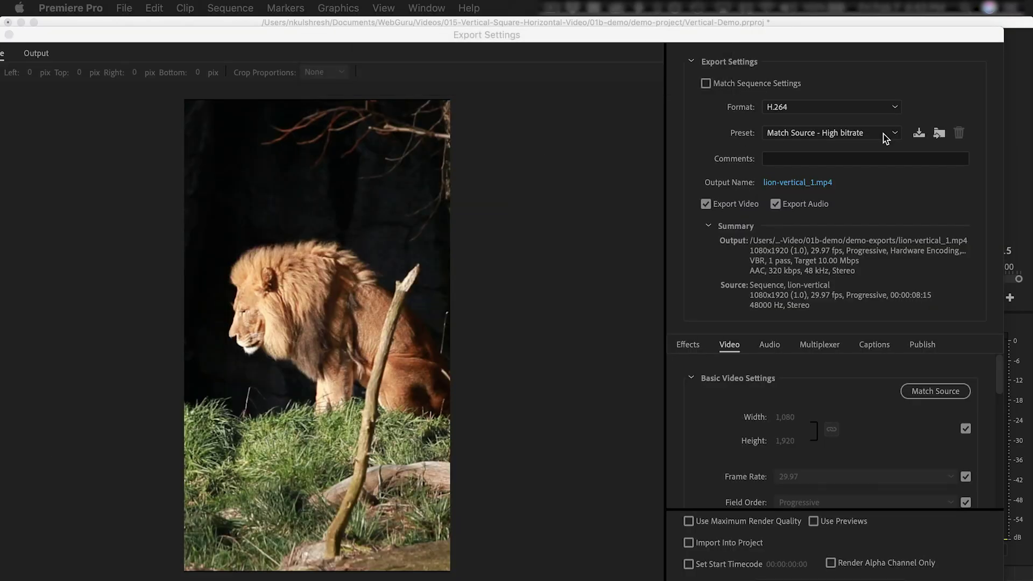
click(896, 106)
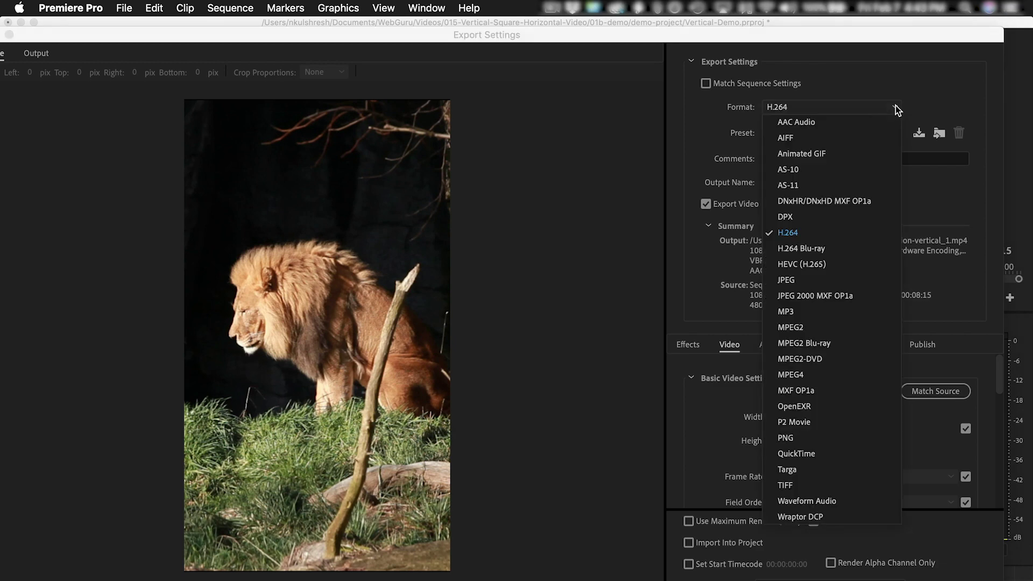
click(787, 235)
click(837, 132)
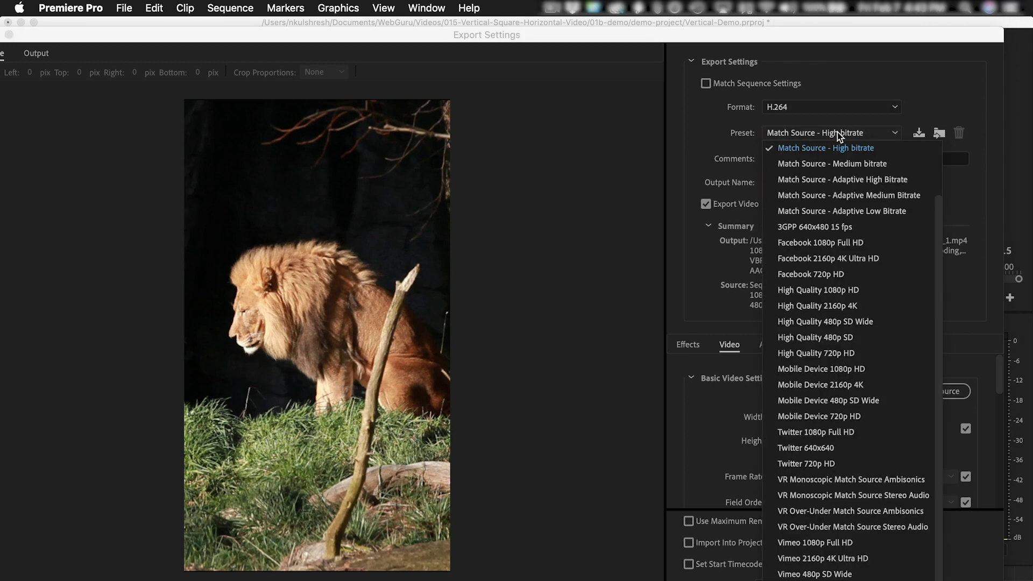
click(815, 152)
- Export as lion-vertical_1.mp4 into demo-exports and confirm the file in Finder
click(795, 186)
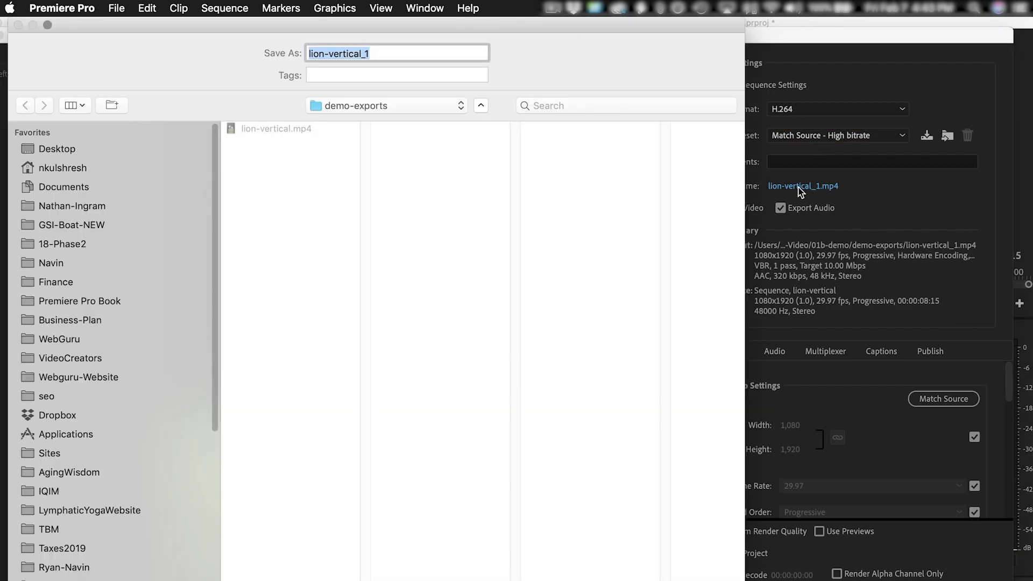
key(Return)
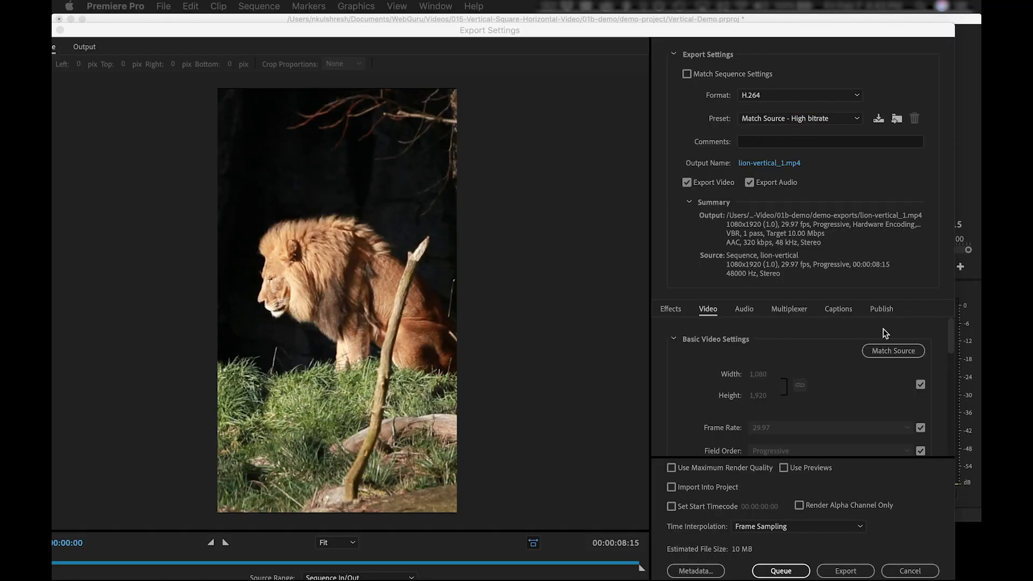
click(846, 572)
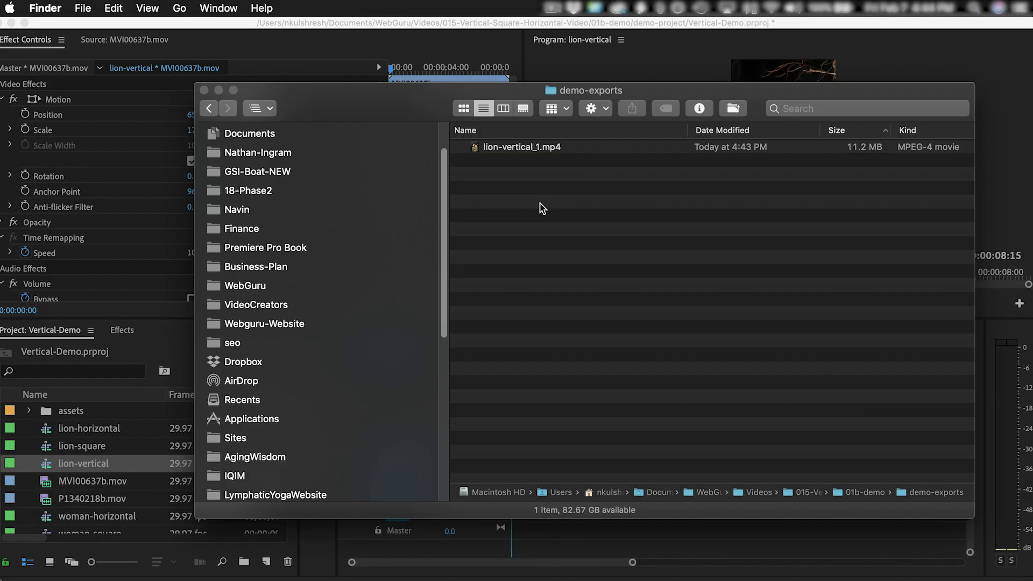
click(517, 154)
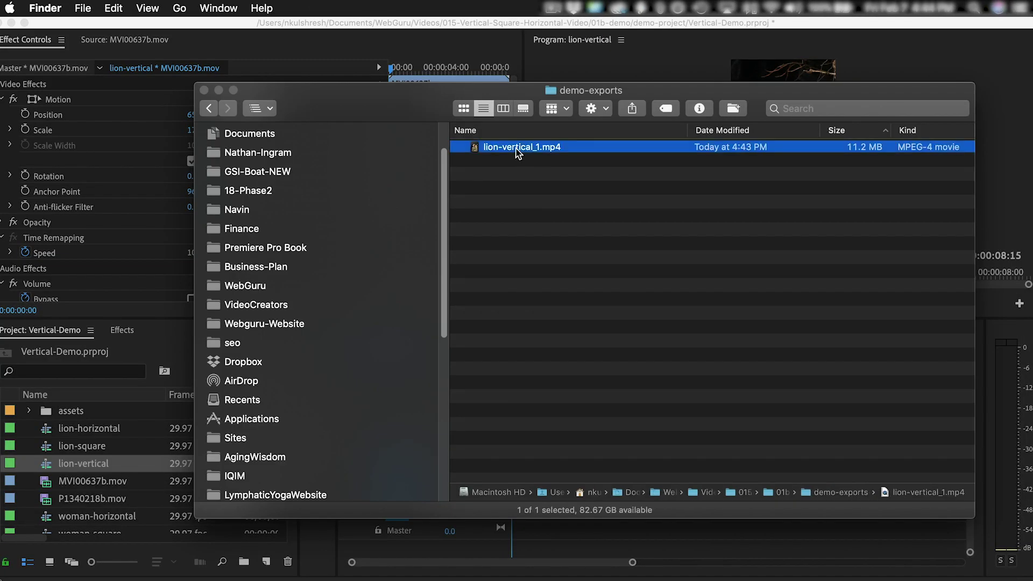
key(super+Tab)
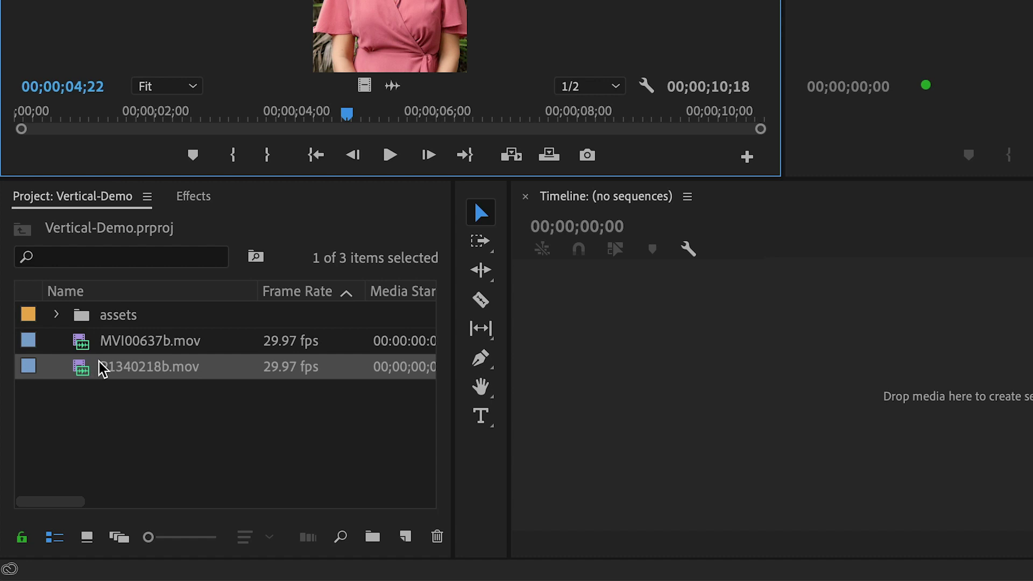
- Create a sequence from P1340218b.mov named woman-vertical and open its Sequence Settings
right_click(102, 370)
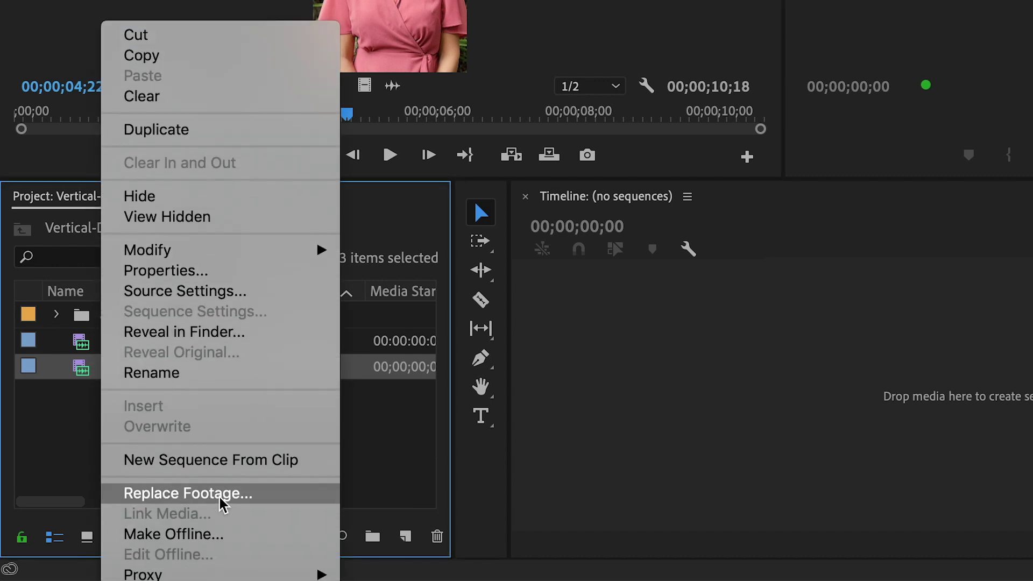
click(215, 460)
click(133, 369)
text(woman-vertical)
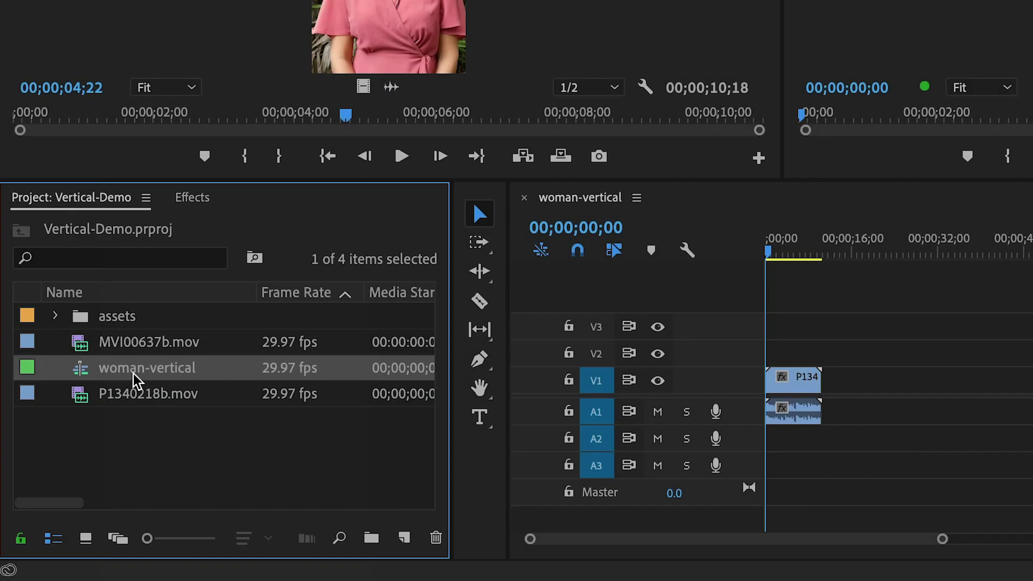
right_click(135, 375)
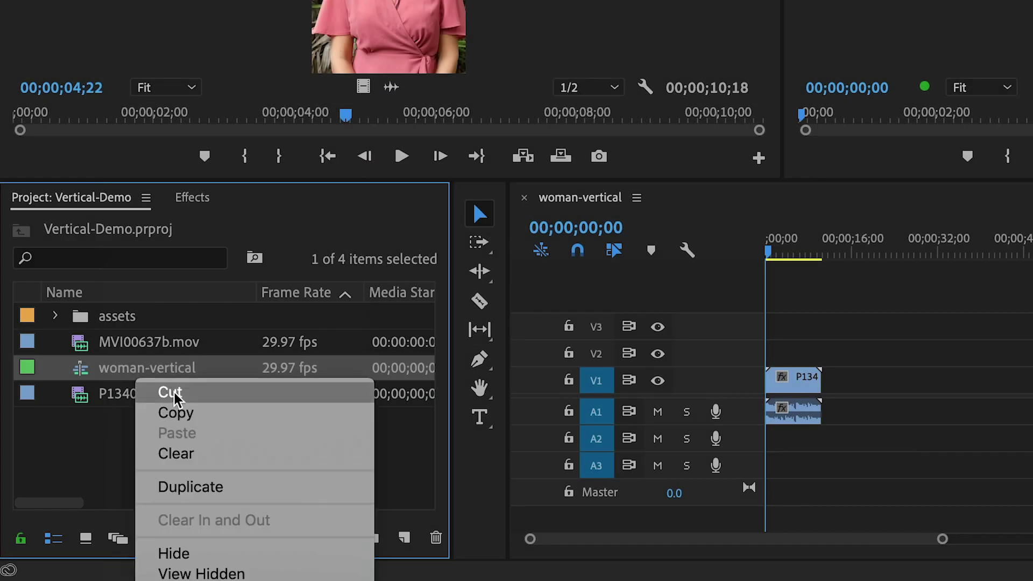
right_click(135, 375)
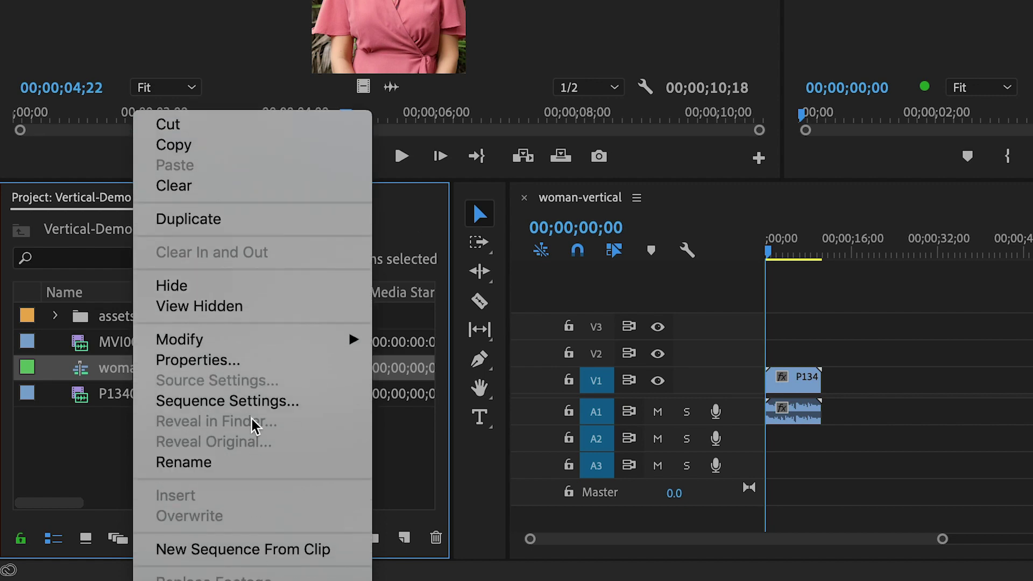
click(253, 400)
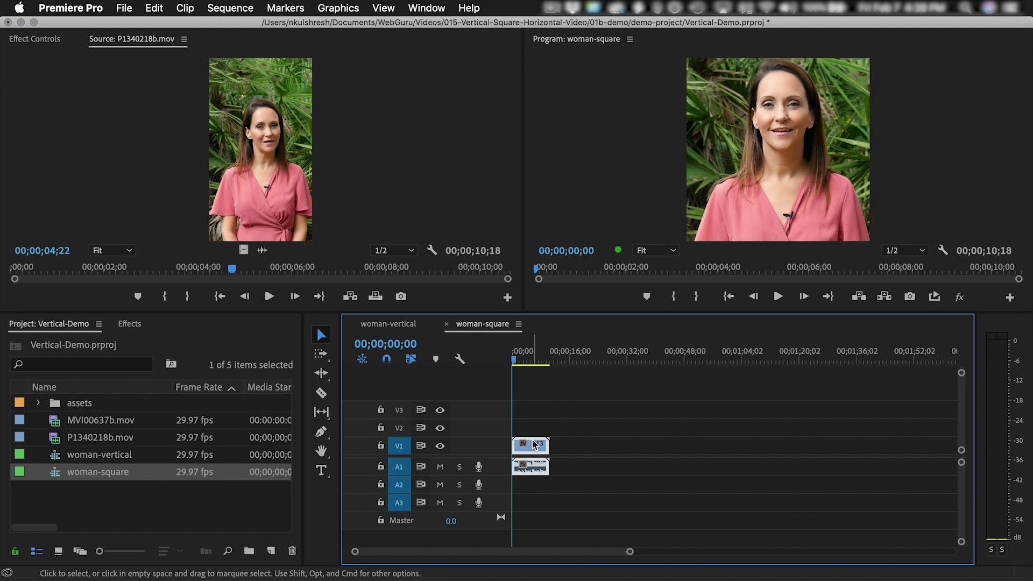
- Recentre the woman clip in woman-square by adjusting Position in Effect Controls
click(414, 8)
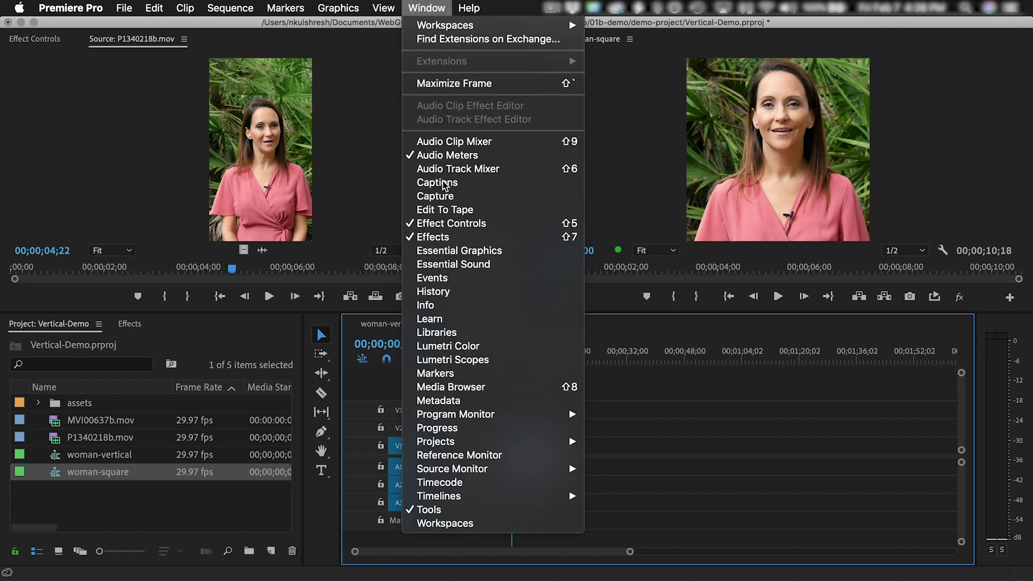
click(451, 223)
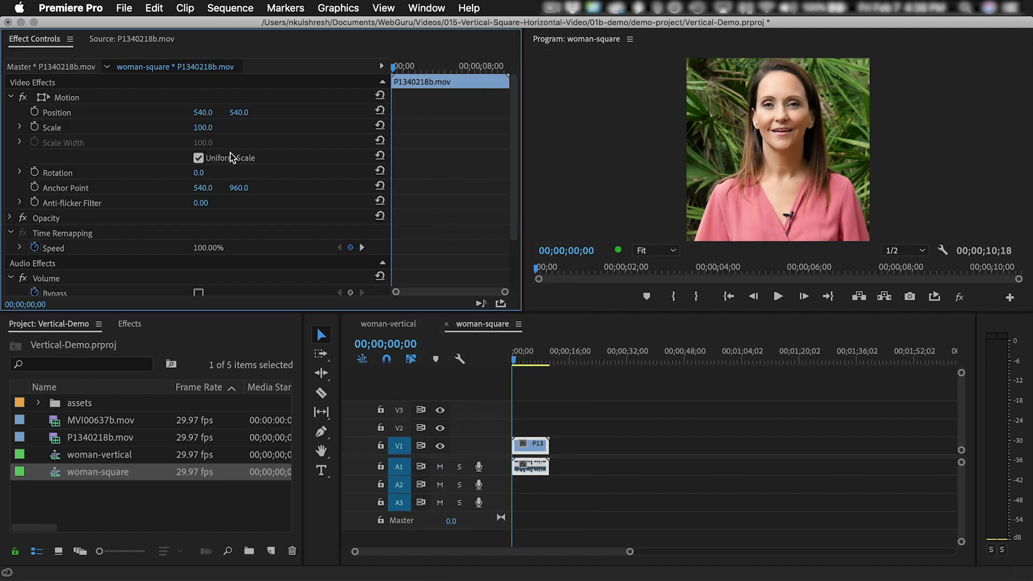
drag(235, 116, 255, 116)
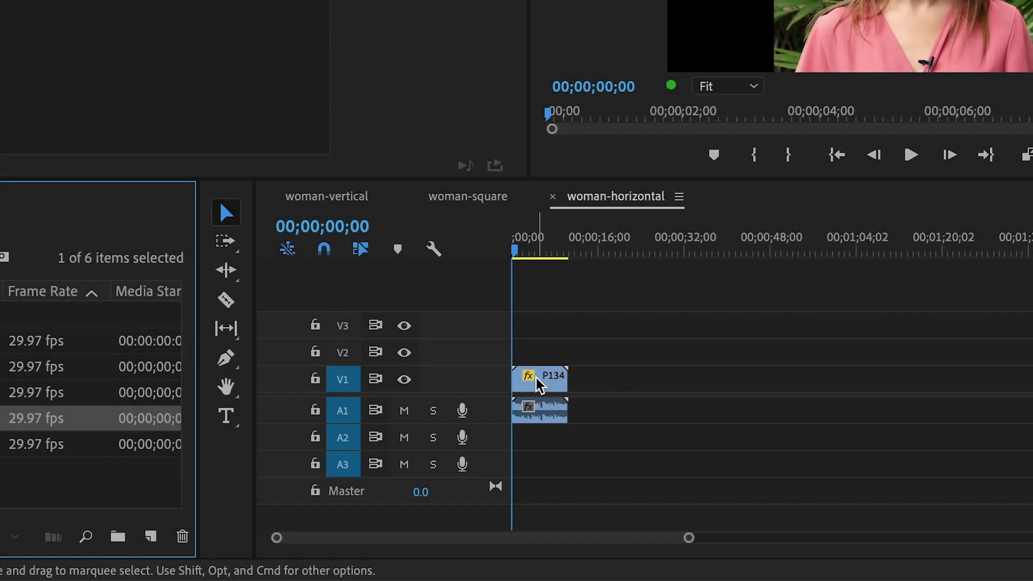
- Duplicate the woman-horizontal clip onto V2 and give V1 Gaussian Blur at Blurriness 54
click(538, 382)
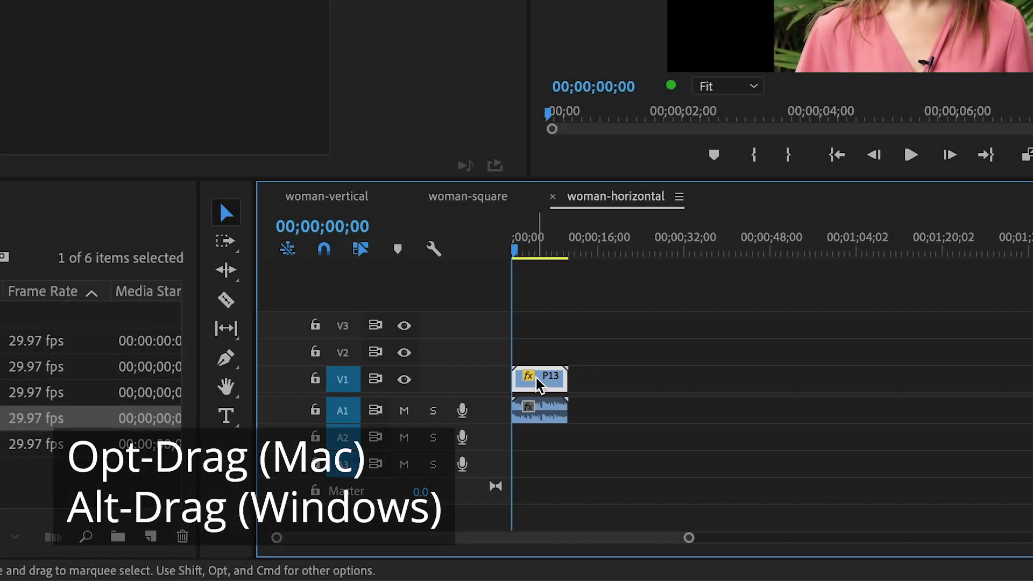
drag(537, 379, 537, 357)
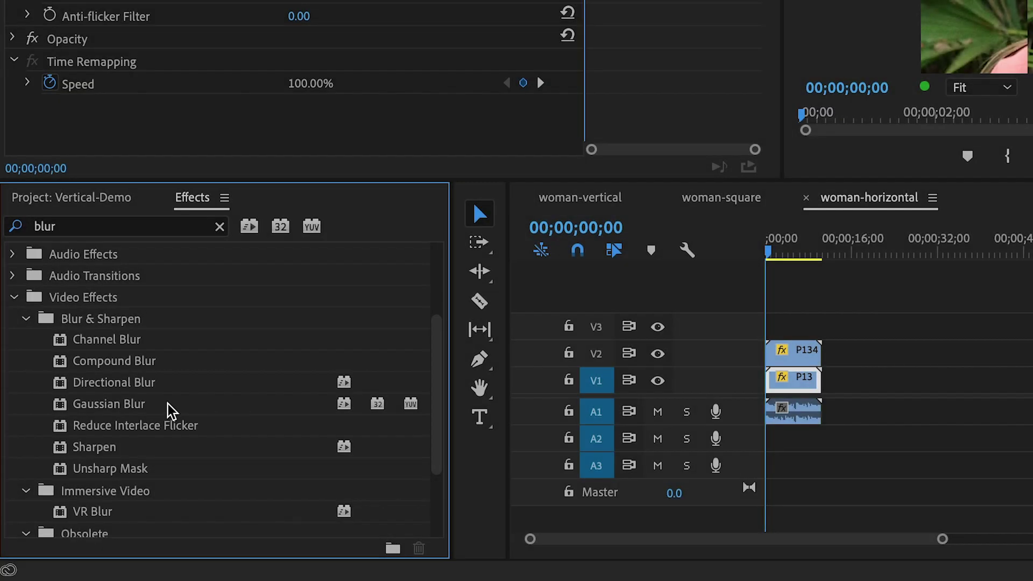
drag(129, 408, 795, 387)
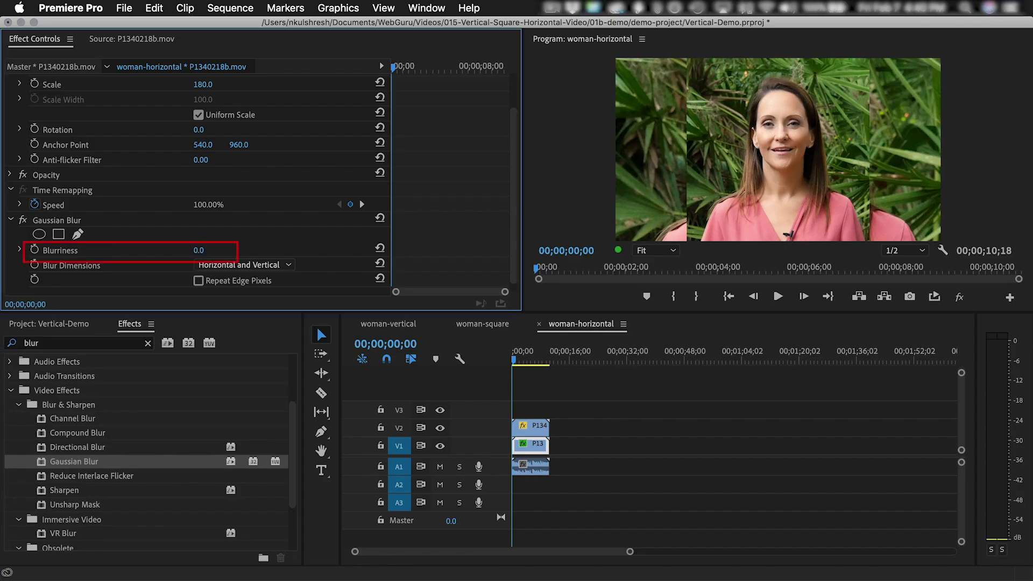
drag(198, 250, 228, 250)
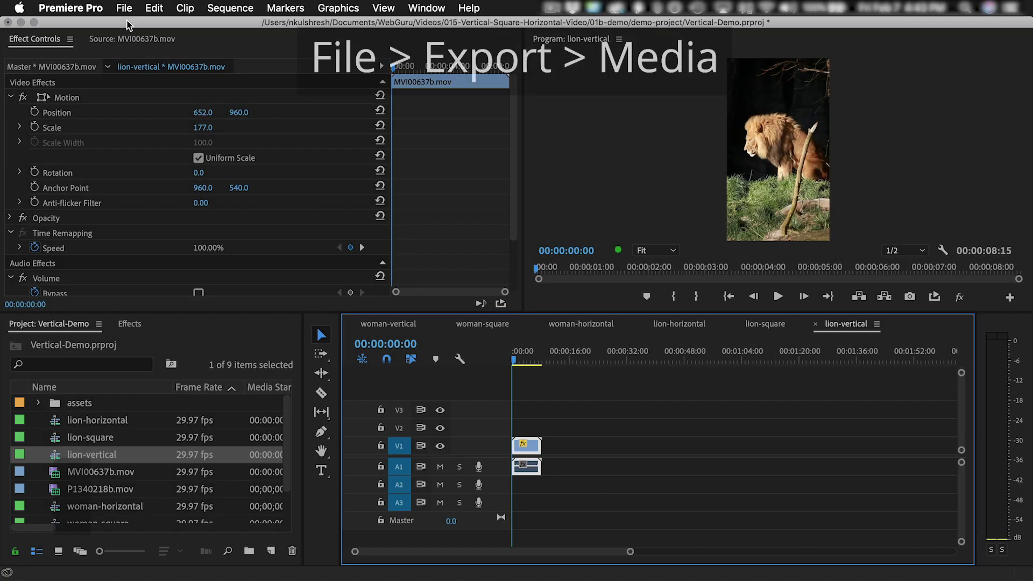
- Open the File menu to export the lion-vertical sequence
click(124, 8)
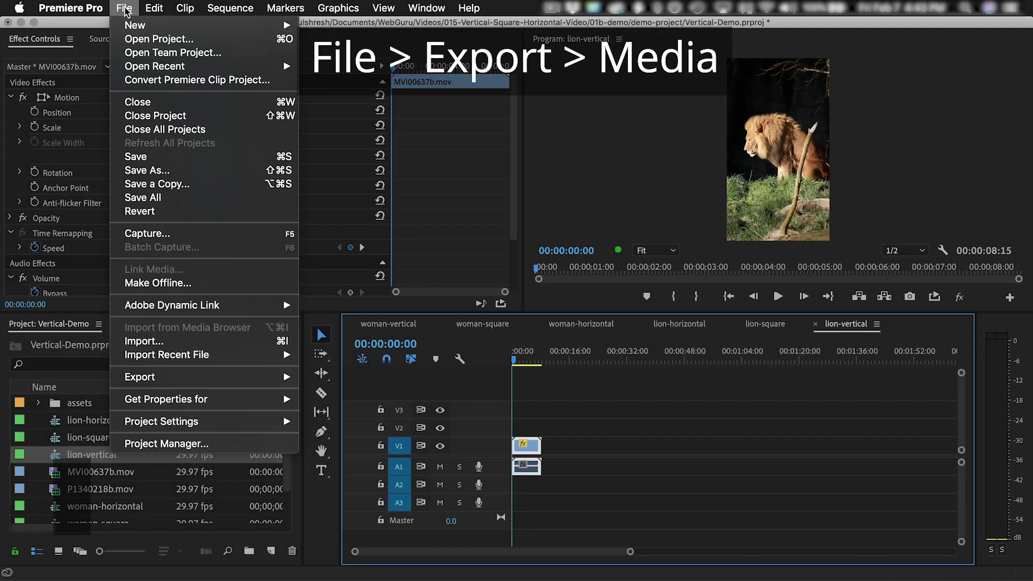